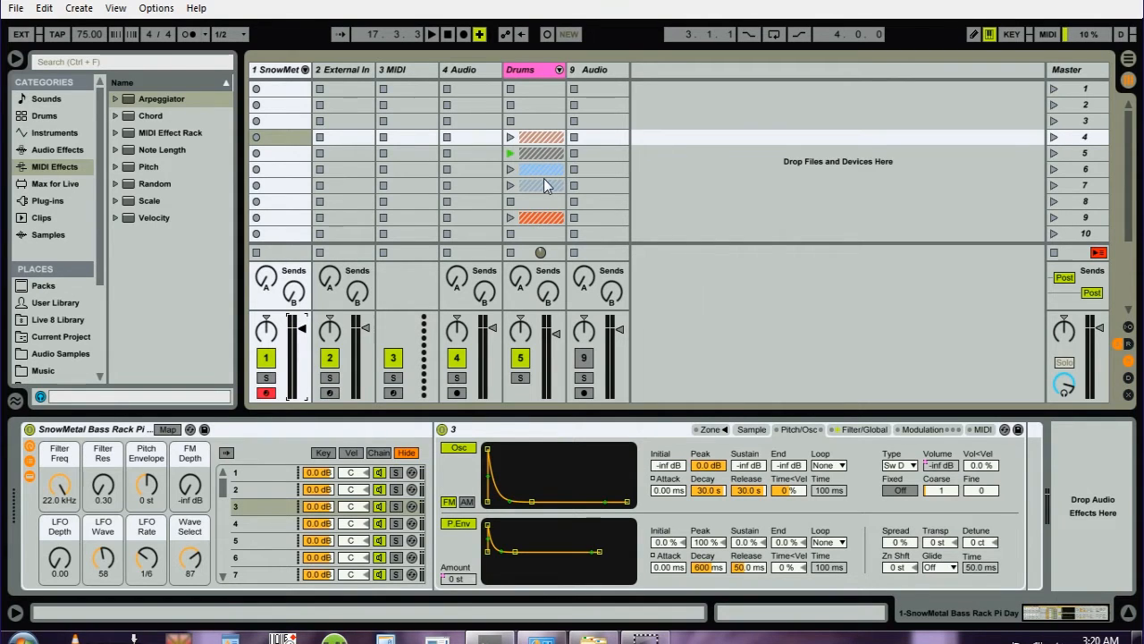
key("Tab")
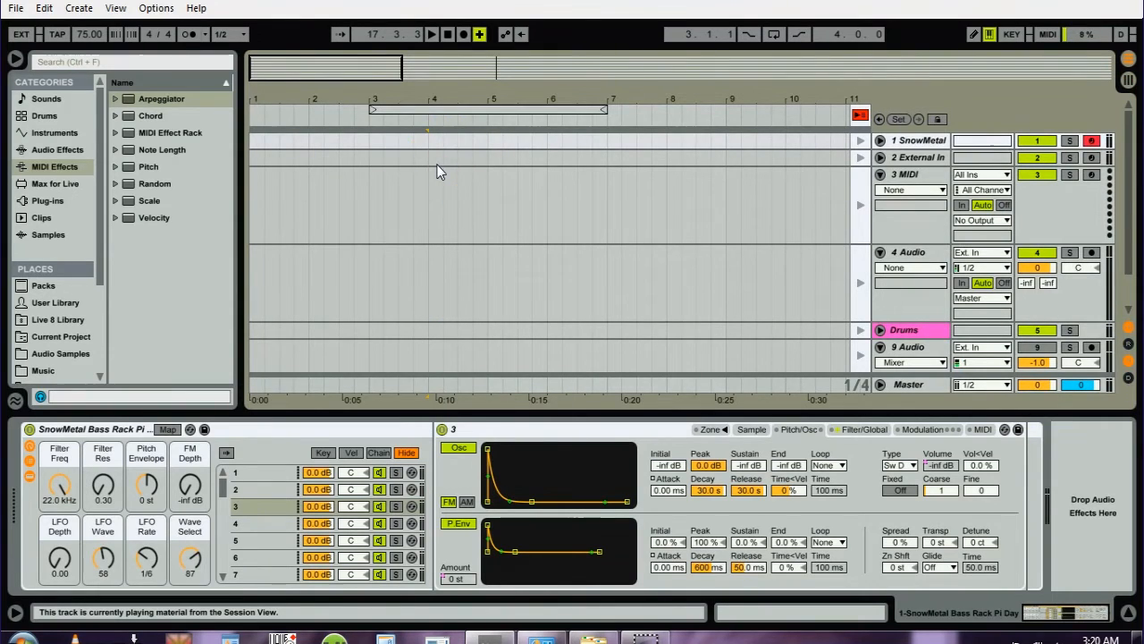
key("Tab")
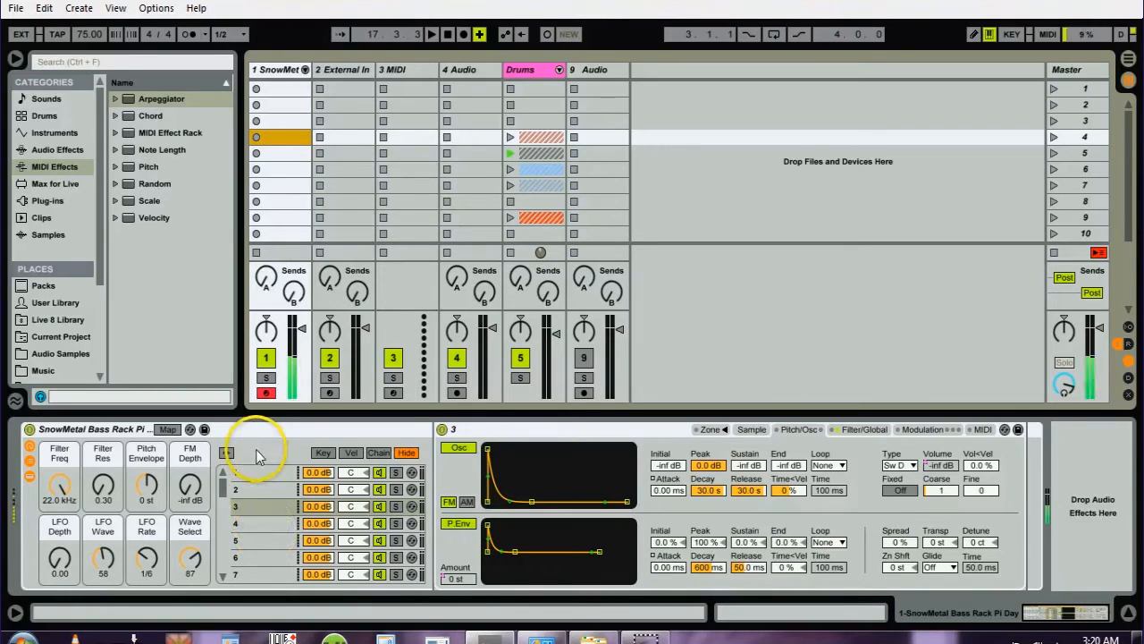
- Set the SnowMetal bass rack's Wave Select macro to 83
left_click(194, 556)
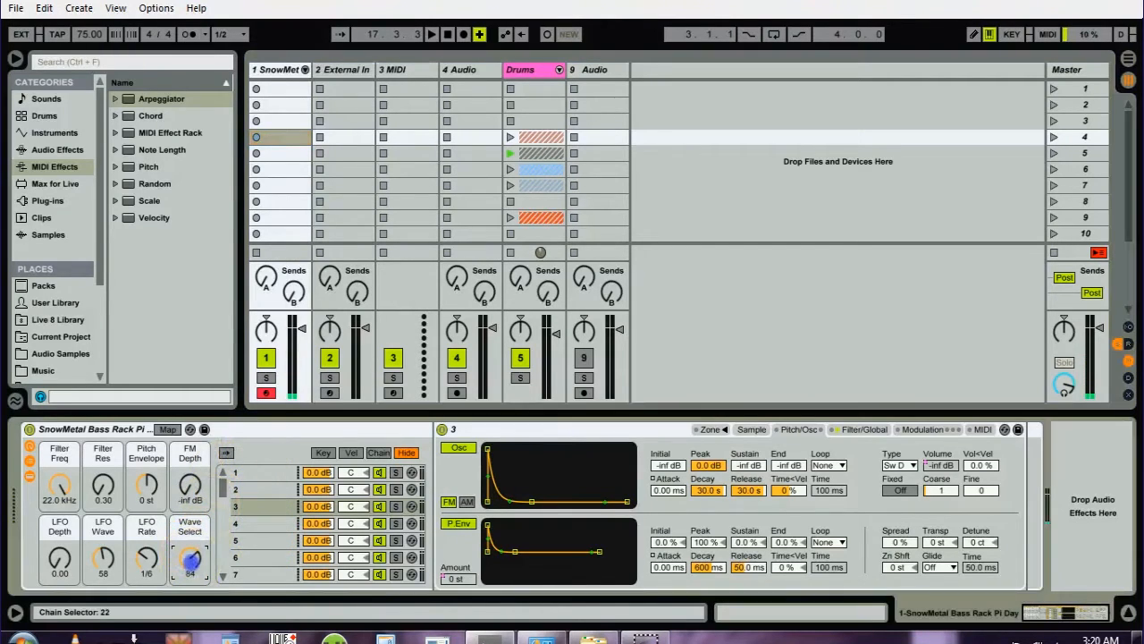
mouse_move(190, 557)
left_mouse_down()
mouse_move(194, 569)
mouse_move(195, 558)
left_mouse_up()
left_click(249, 507)
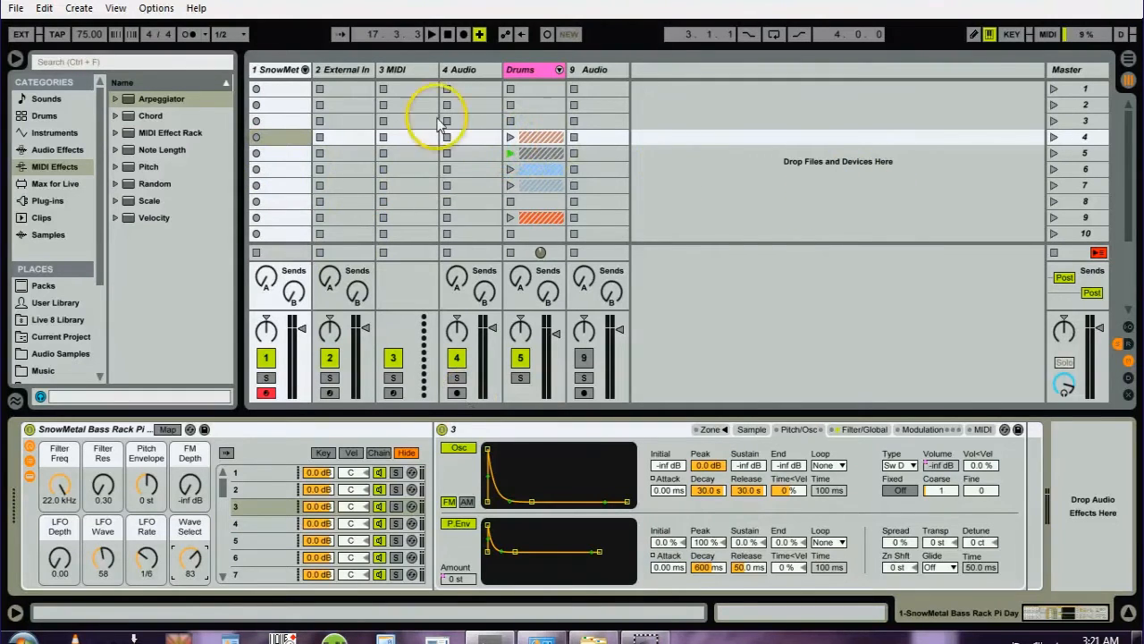
- Launch the scene 4 drum loop, record a four-bar MIDI bass clip on the SnowMetal track in scene 4, and open its notes
left_click(1055, 137)
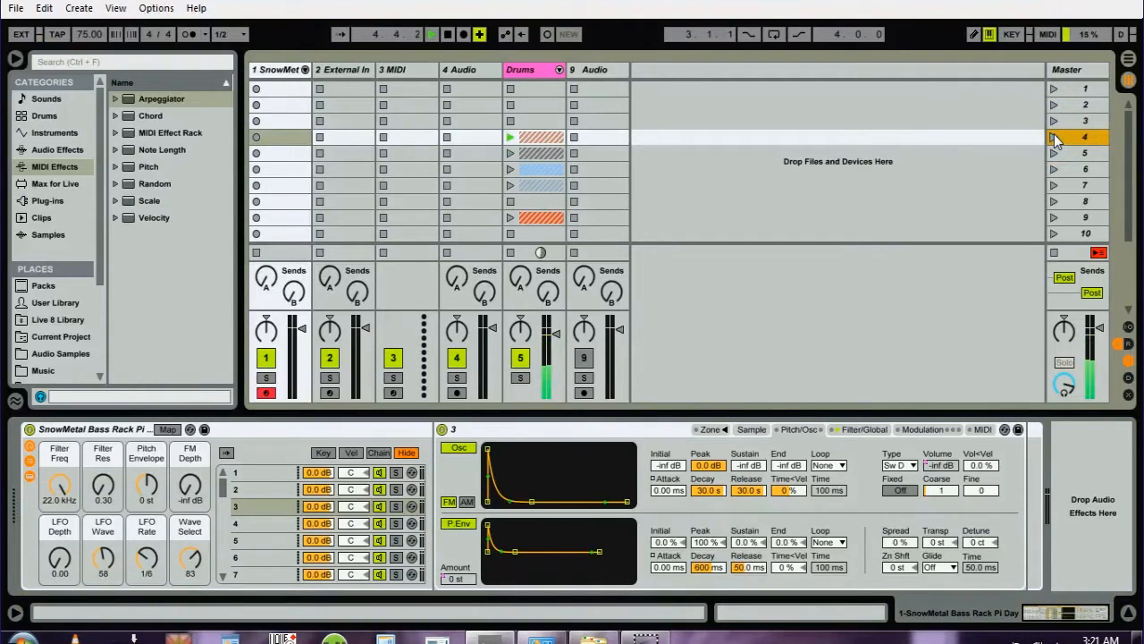
key("space")
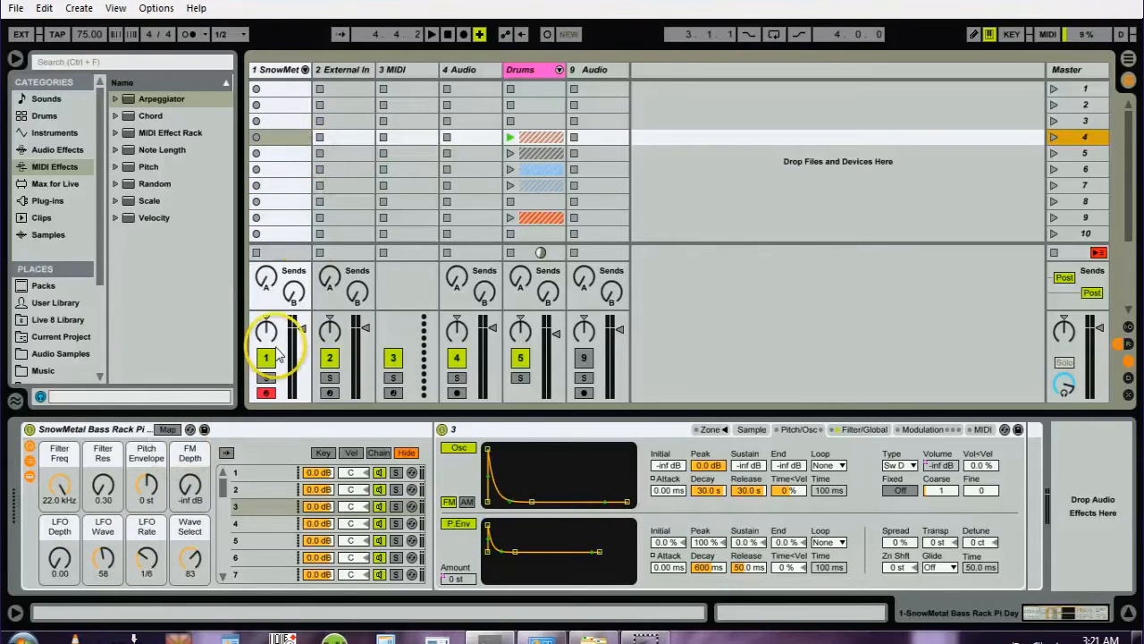
left_click(256, 137)
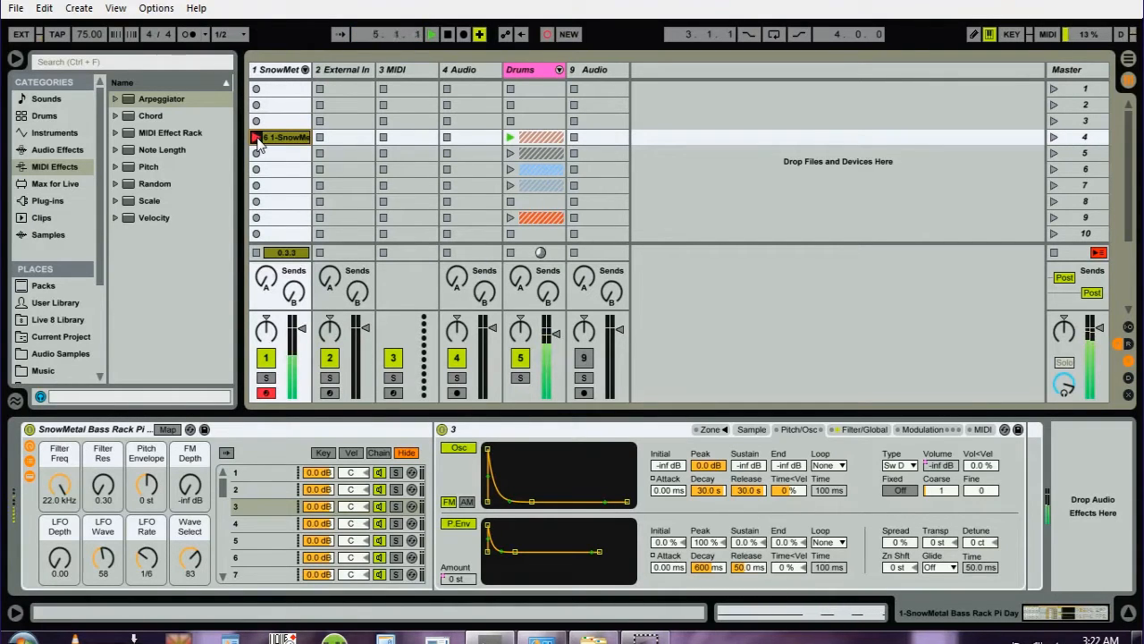
key("x")
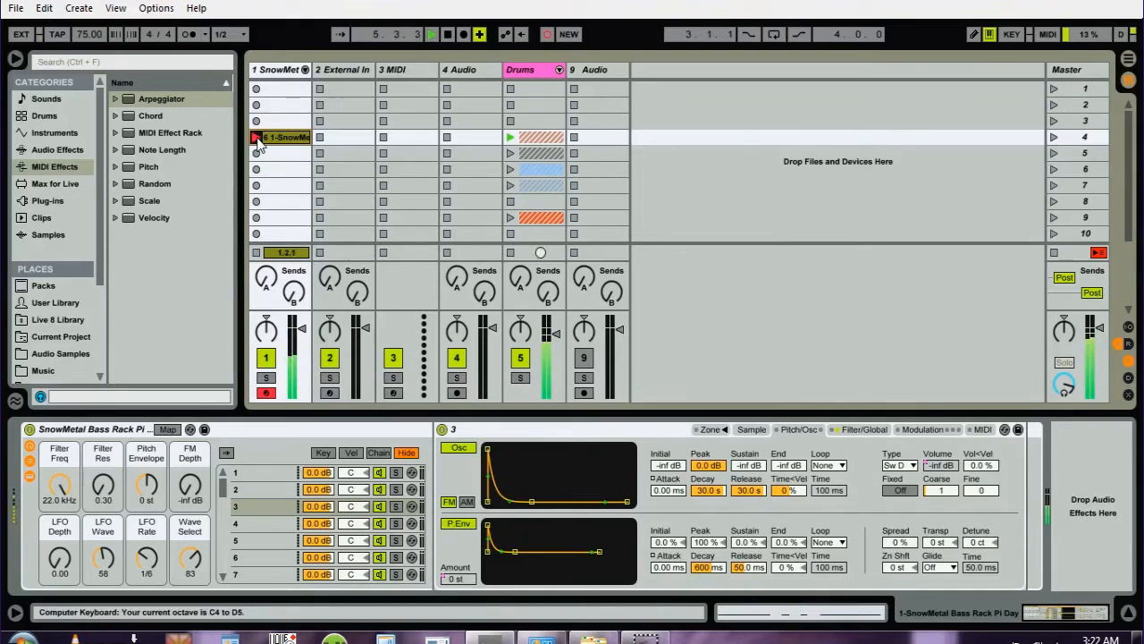
key("z")
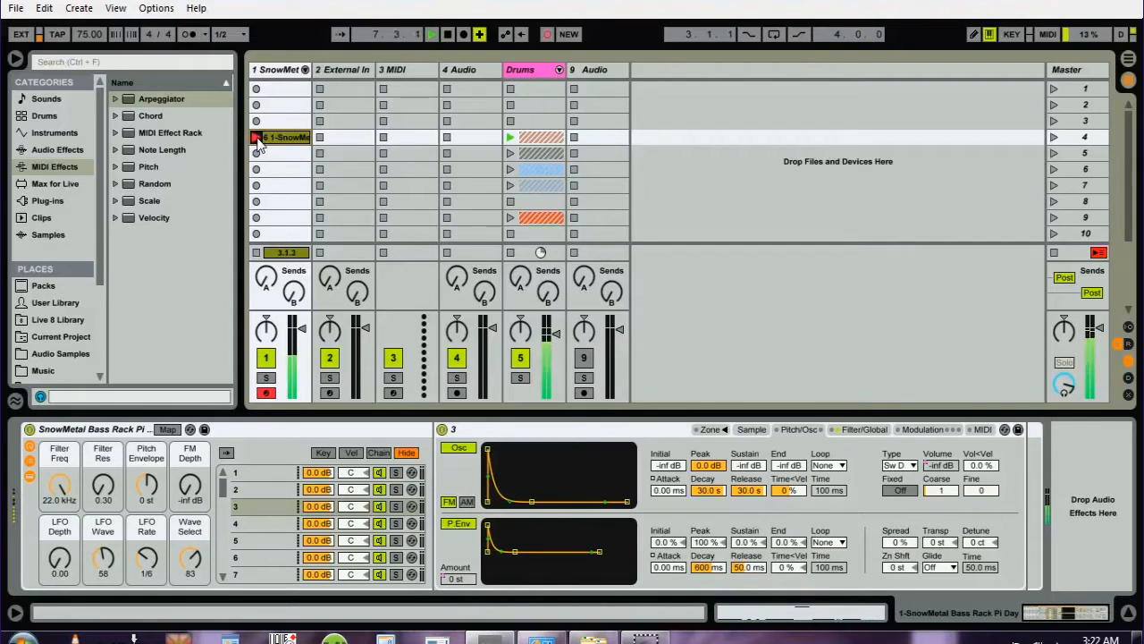
left_click(256, 139)
key("space")
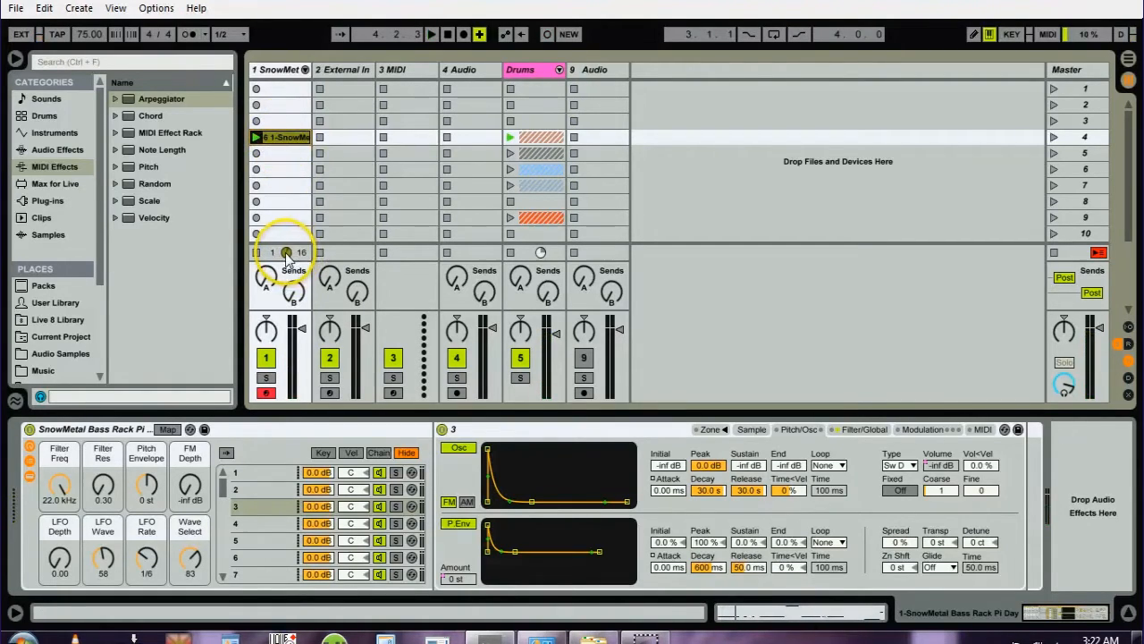
left_click(277, 139)
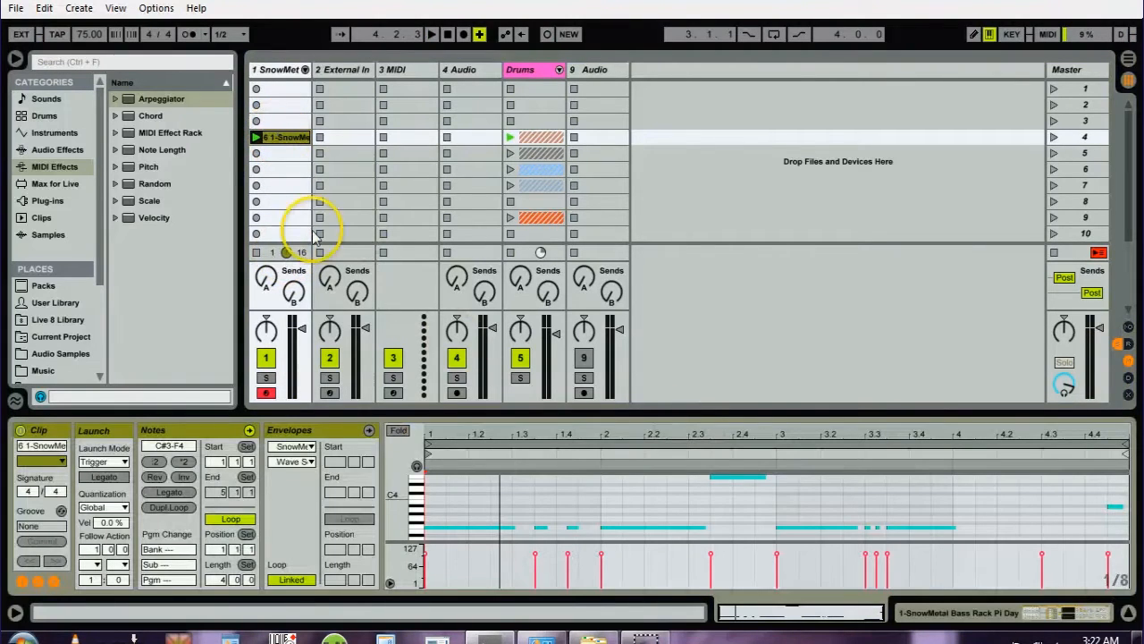
- Insert a new audio track directly after the SnowMetal track
left_click(279, 71)
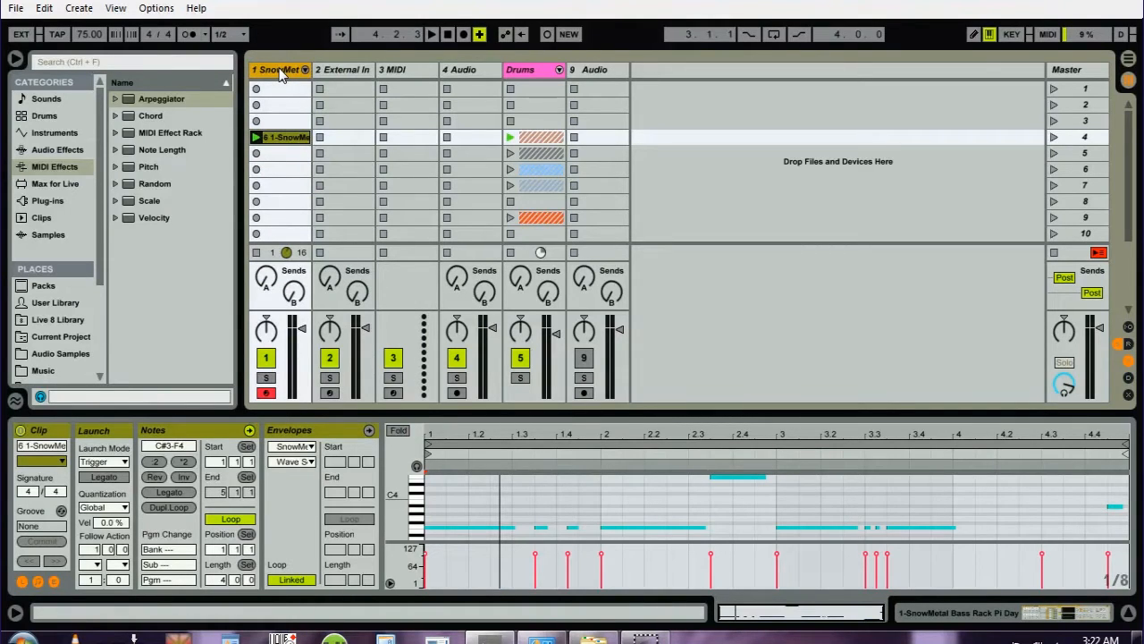
left_click(308, 70)
key("ctrl+t")
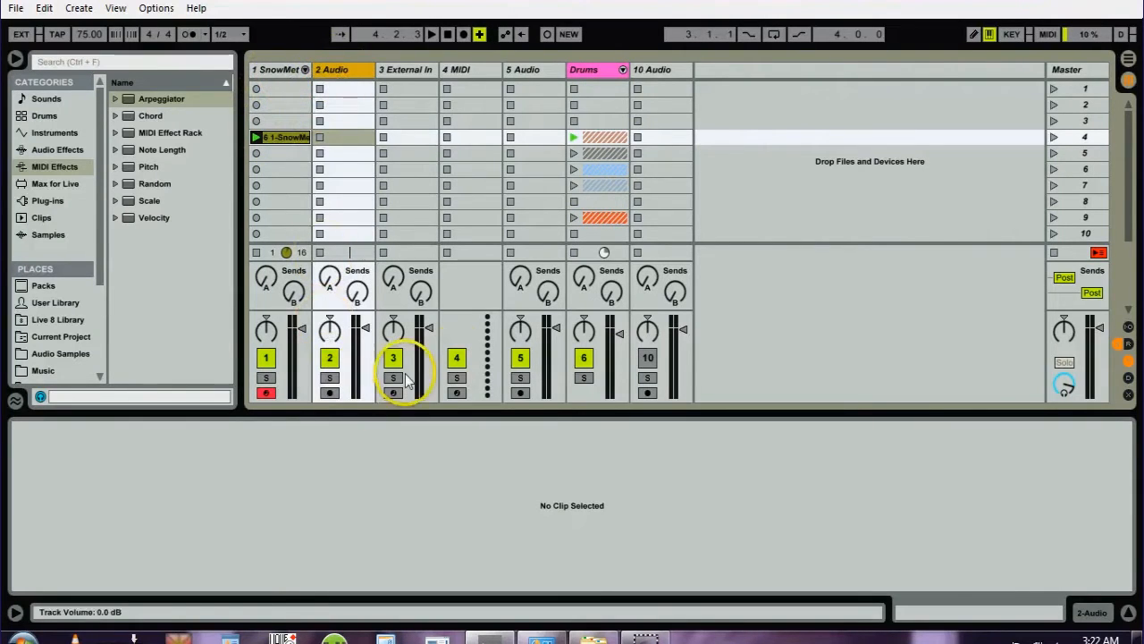
- Set the new audio track's input source to 1-SnowMetal Bass Rack Pi Day
left_click(1128, 326)
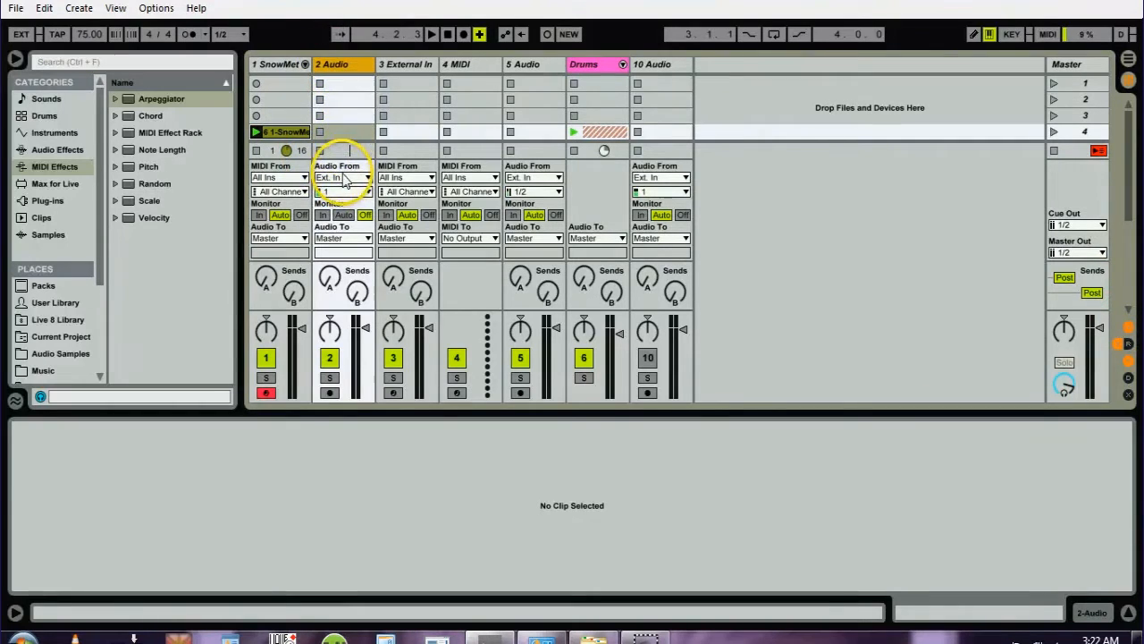
left_click(343, 178)
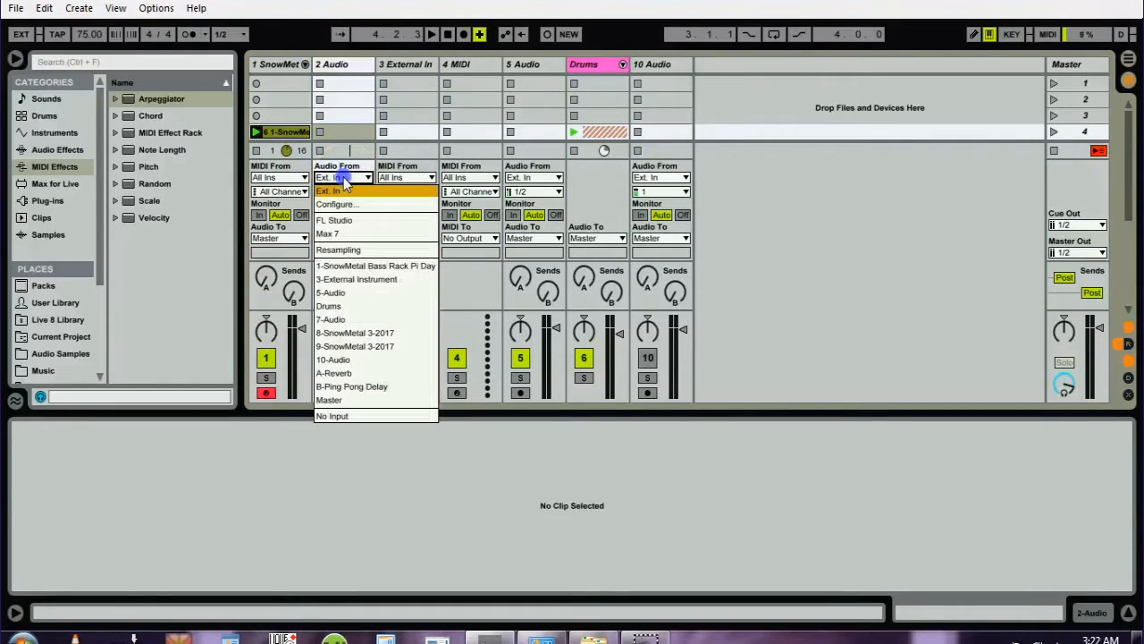
left_click(341, 267)
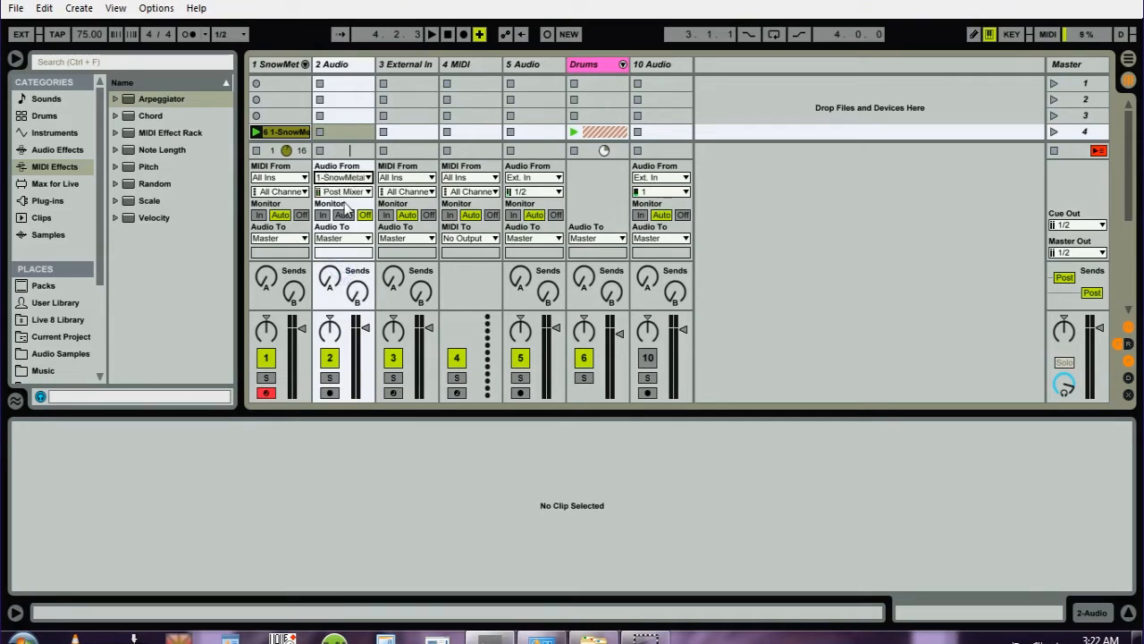
- Mute the new audio track, arm it for recording, and hide the input/output section
left_click(329, 358)
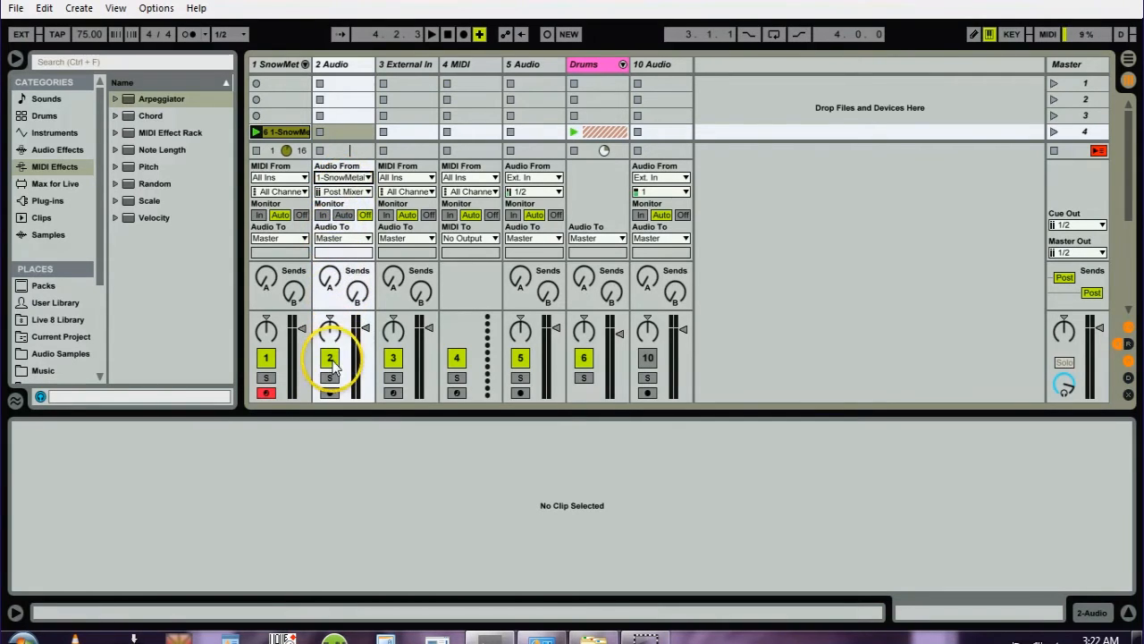
left_click(330, 393)
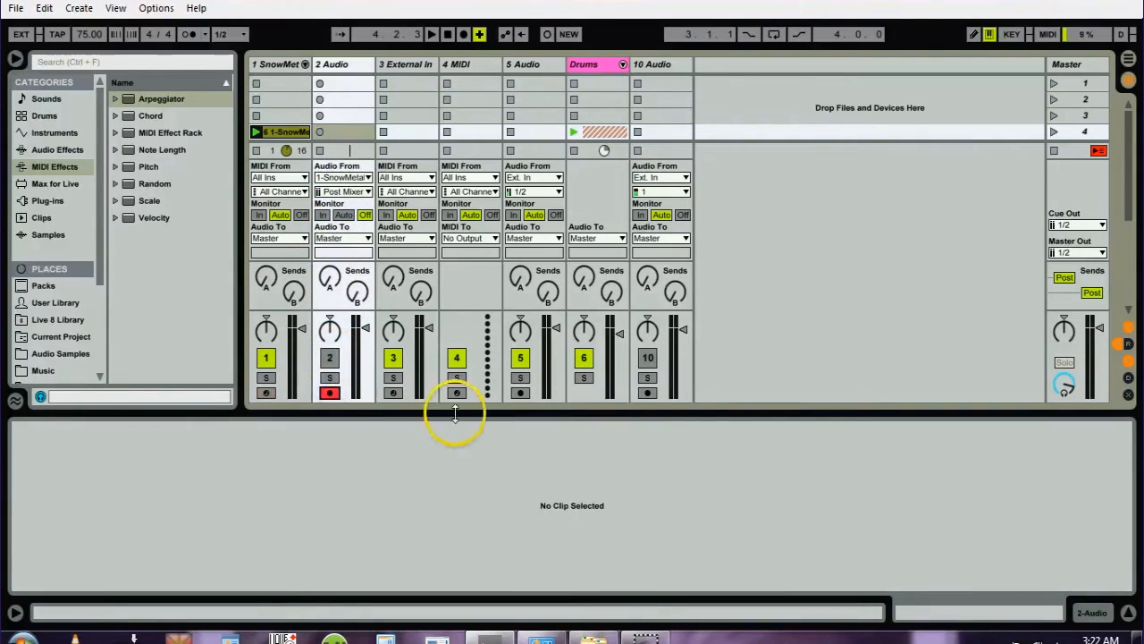
left_click(1128, 329)
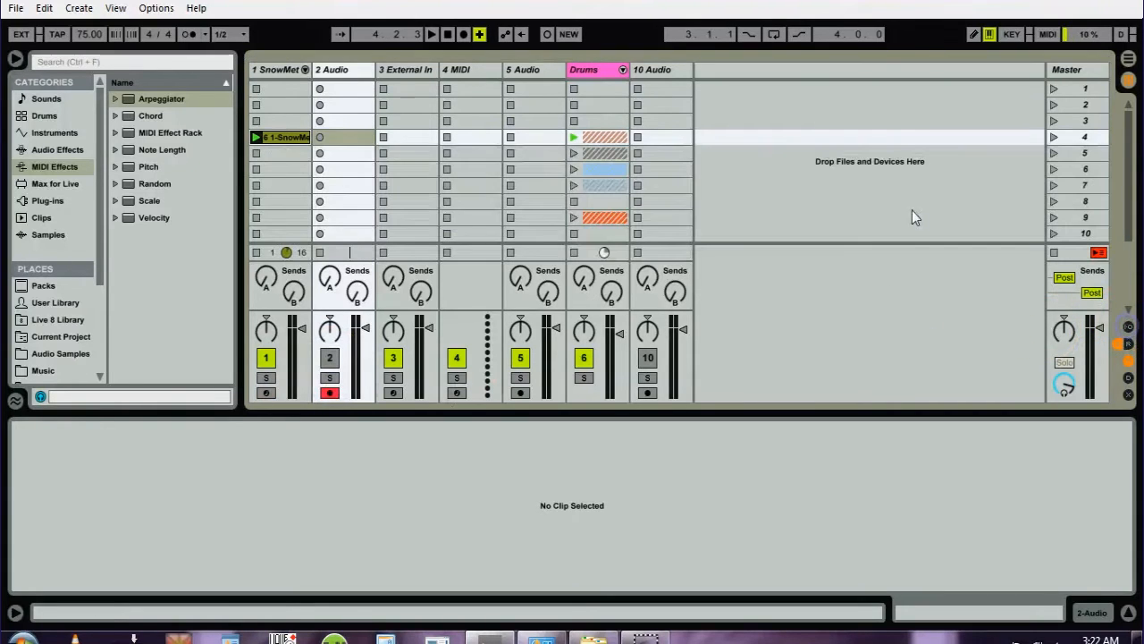
- Start recording audio in the new track's scene 4 slot and bring up the SnowMetal track's devices
left_click(319, 137)
left_click(275, 70)
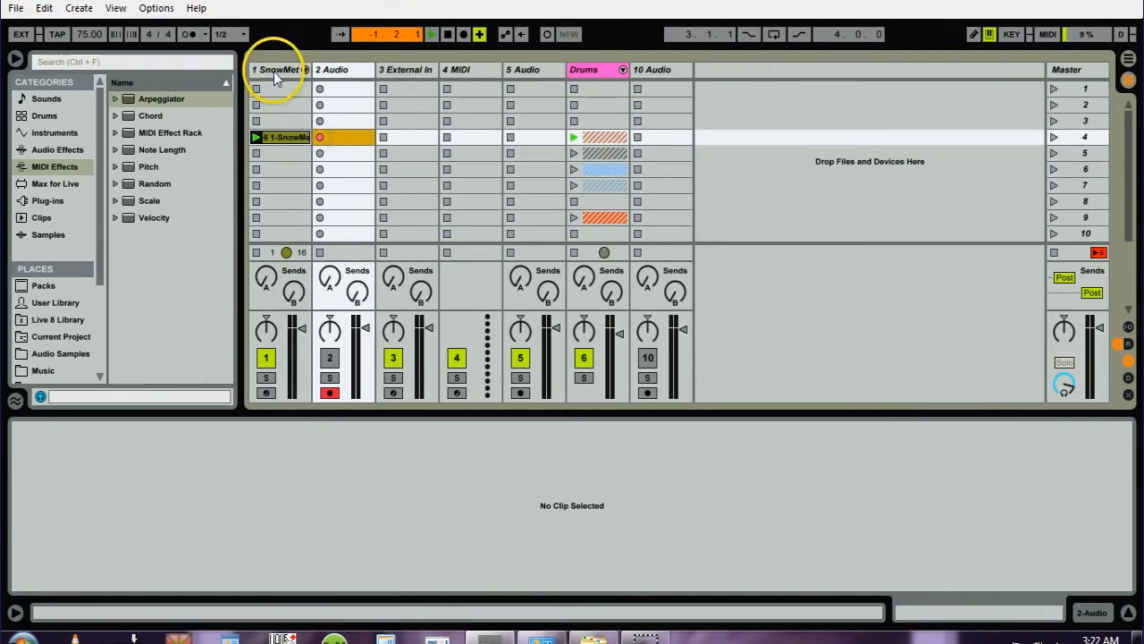
left_click(288, 298)
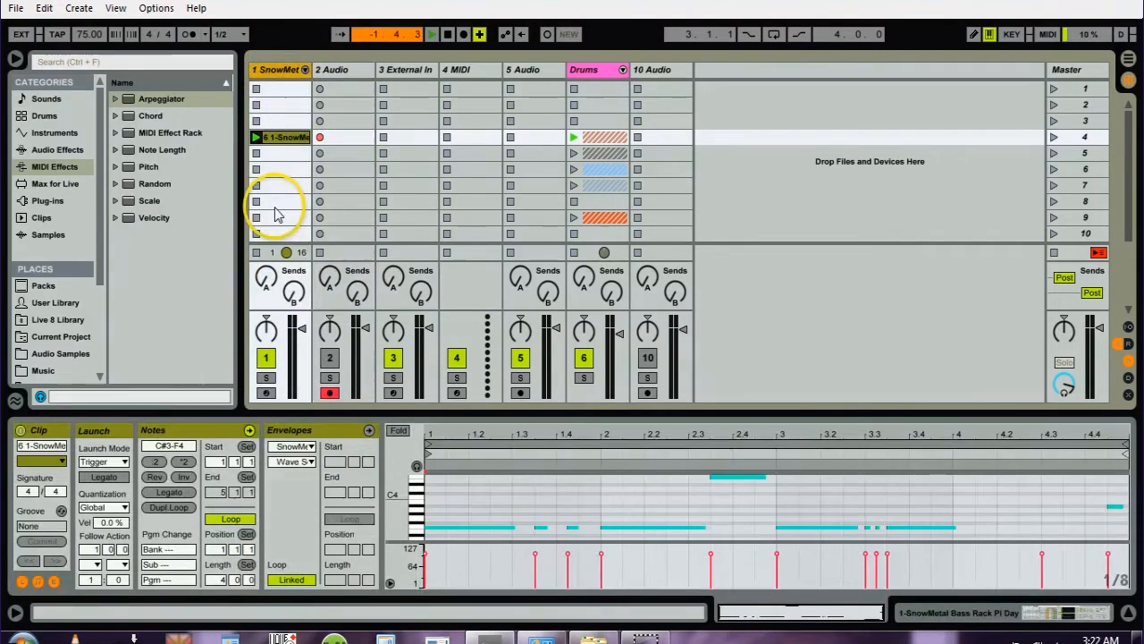
key("shift+Tab")
- Vary the Wave Select macro through values such as 49 and 70, and adjust FM Depth, while the audio records
left_click_drag(191, 556, 193, 559)
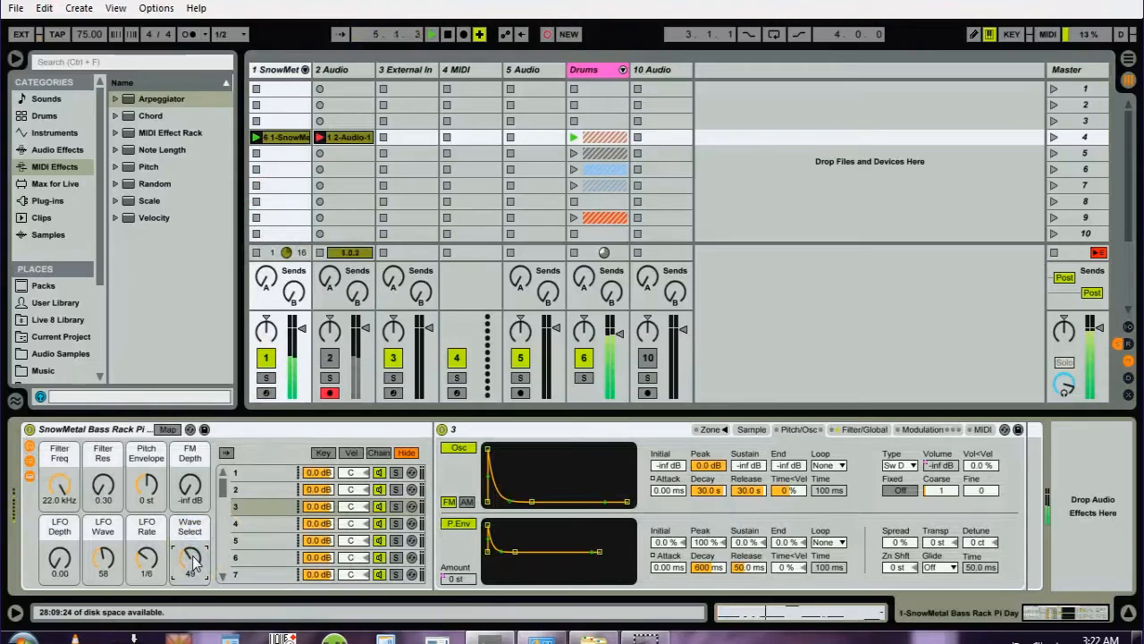
left_click_drag(193, 559, 193, 561)
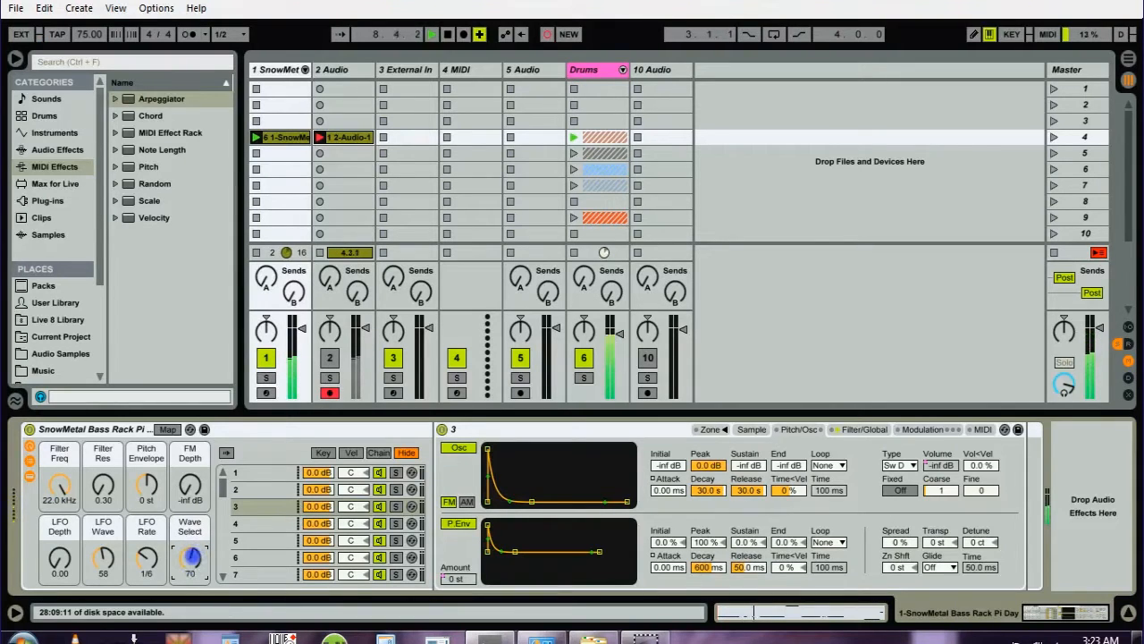
left_click_drag(192, 556, 192, 559)
left_click(189, 485)
left_click(191, 558)
- Vary the bass rack's filter, Pitch Envelope, LFO Depth and Wave Select macros during recording, with Filter Freq at 1.82 kHz and Pitch Envelope at +48 st
left_click(60, 558)
mouse_move(60, 485)
left_mouse_down()
mouse_move(60, 505)
mouse_move(60, 492)
left_mouse_up()
left_click_drag(190, 558, 188, 548)
left_click_drag(189, 483, 145, 474)
left_click_drag(60, 556, 60, 569)
mouse_move(60, 484)
left_mouse_down()
mouse_move(105, 486)
mouse_move(60, 492)
left_mouse_up()
left_click(59, 558)
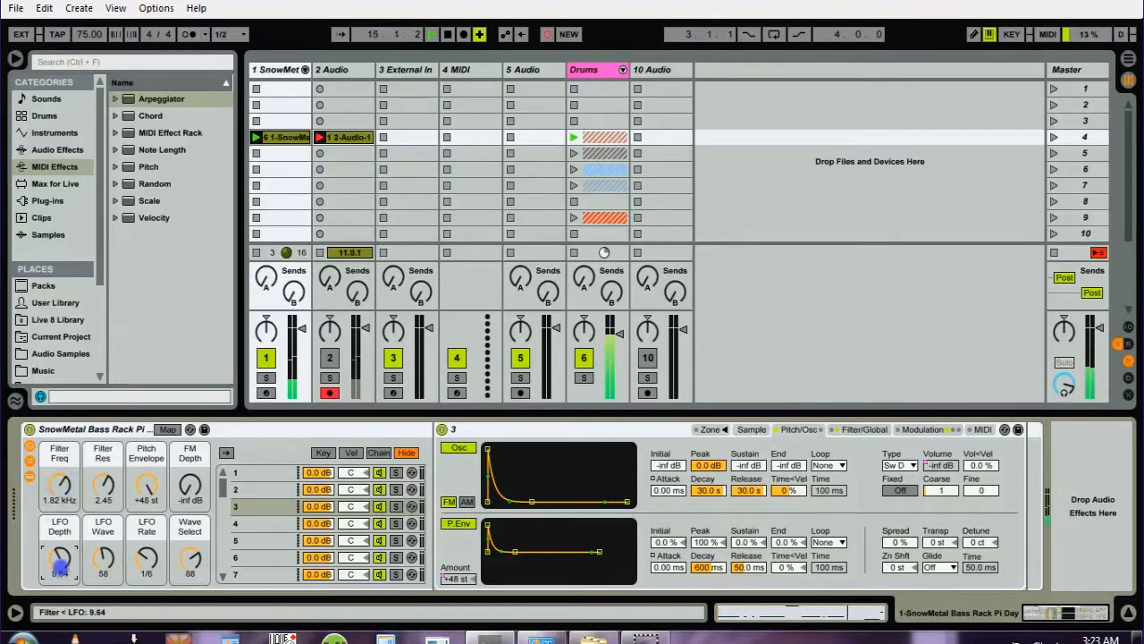
- Keep varying Wave Select and Pitch Envelope during recording, ending at Wave Select 73 and Pitch Envelope +1 st
left_click_drag(190, 554, 190, 558)
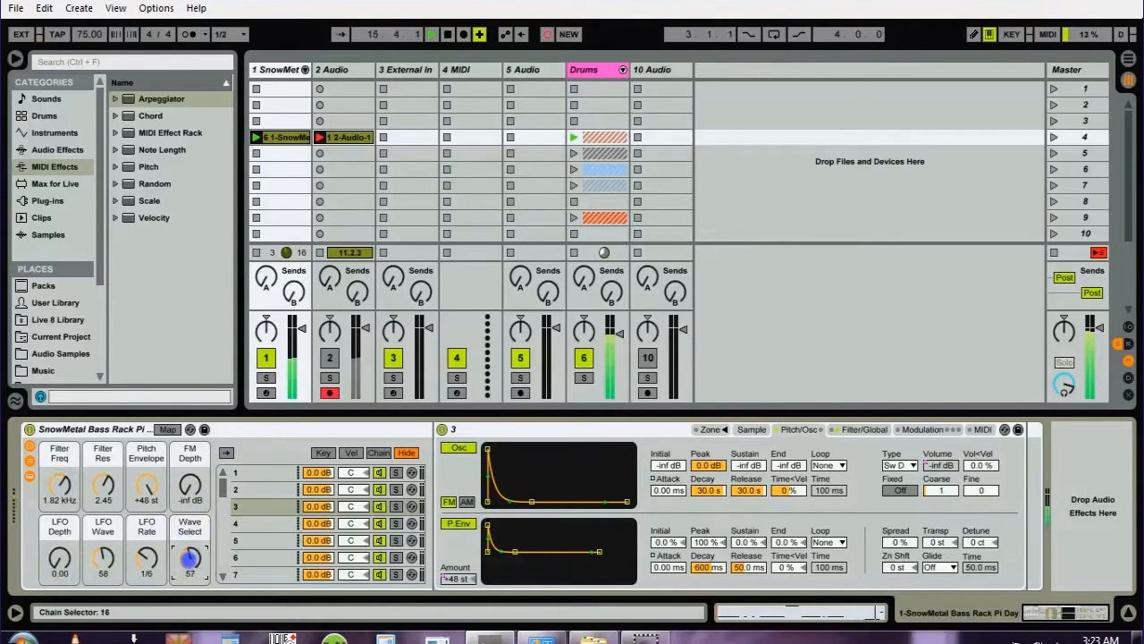
left_click_drag(190, 490, 193, 519)
left_click(148, 482)
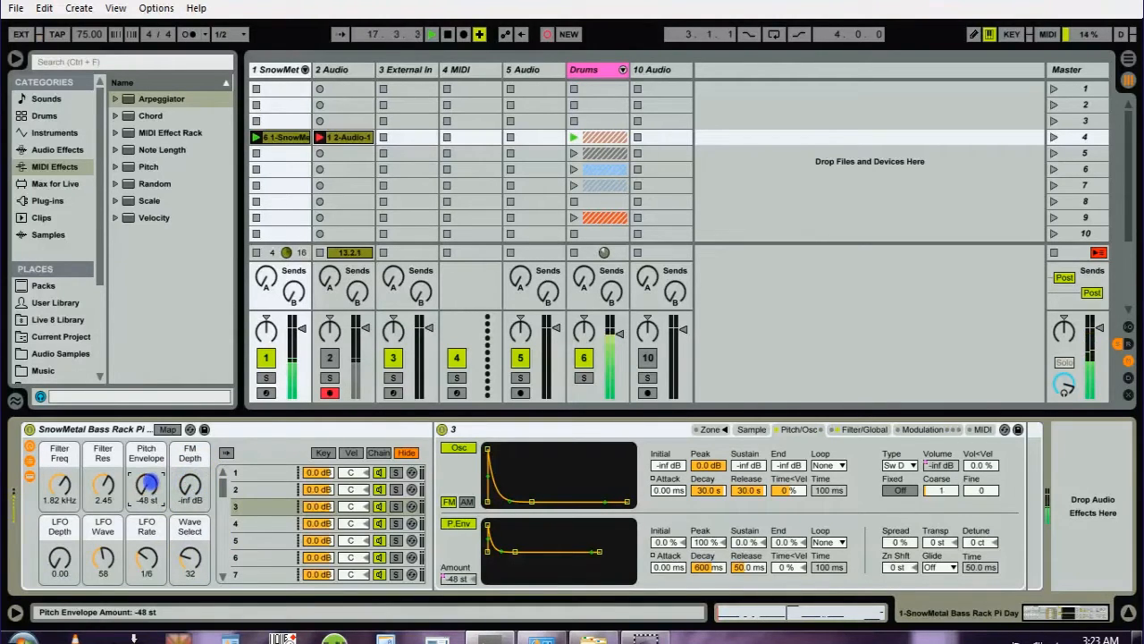
left_click_drag(186, 556, 186, 551)
mouse_move(143, 483)
left_mouse_down()
mouse_move(143, 472)
mouse_move(143, 486)
left_mouse_up()
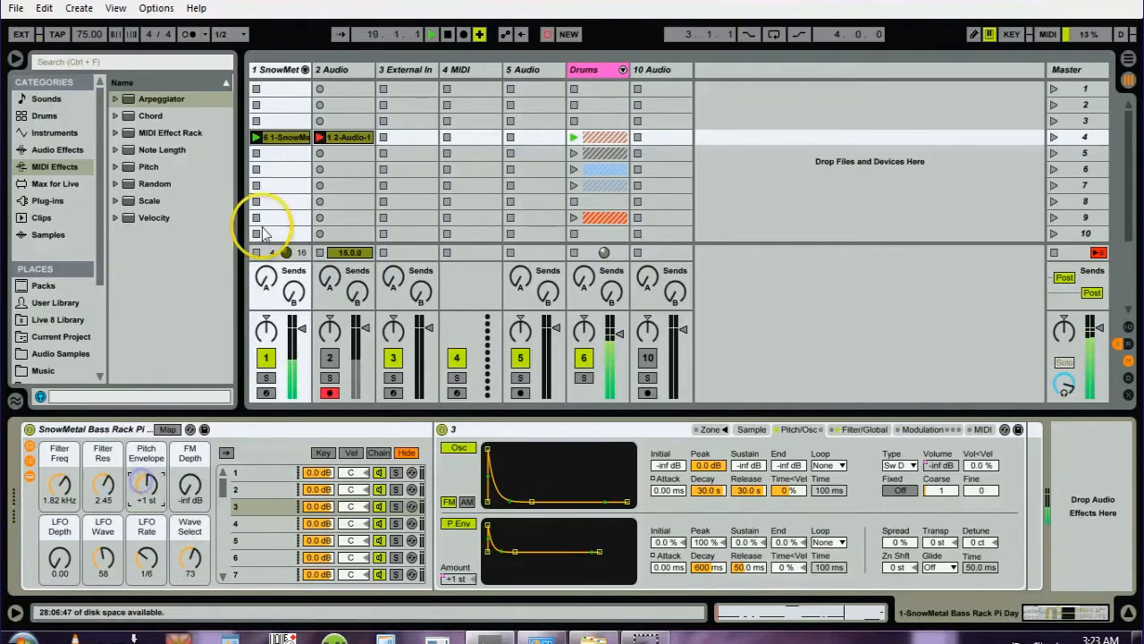
- End the audio recording on track 2 and stop playback
left_click(319, 140)
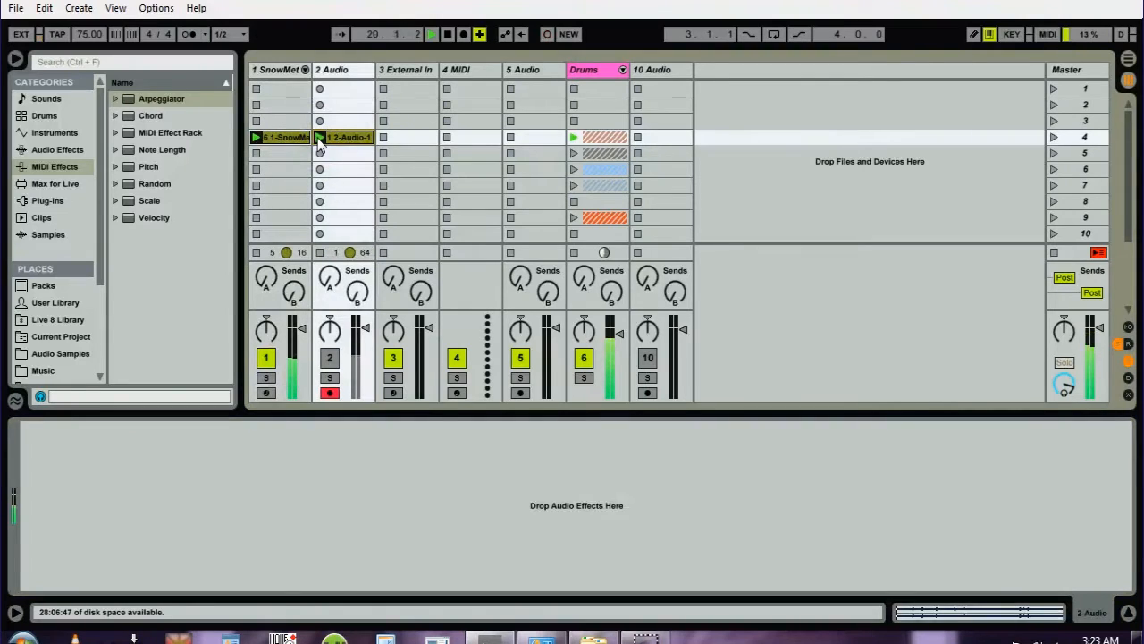
key("space")
- Open the recorded audio clip and shorten its loop to the first four bars
double_click(338, 142)
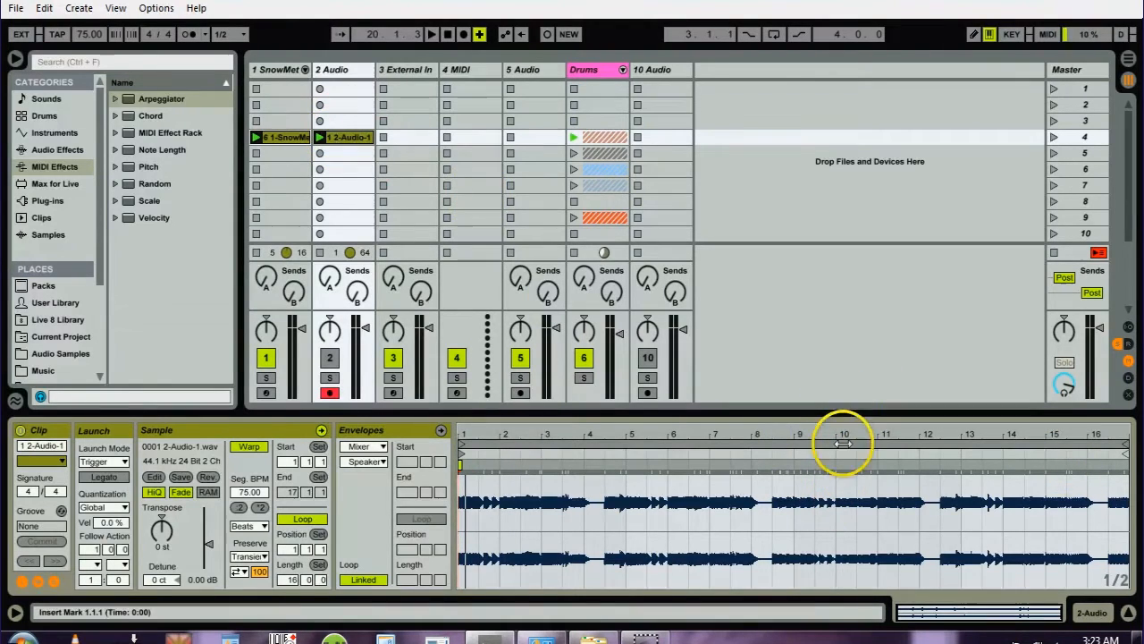
mouse_move(1124, 443)
left_mouse_down()
mouse_move(617, 443)
mouse_move(627, 442)
left_mouse_up()
left_click(630, 445)
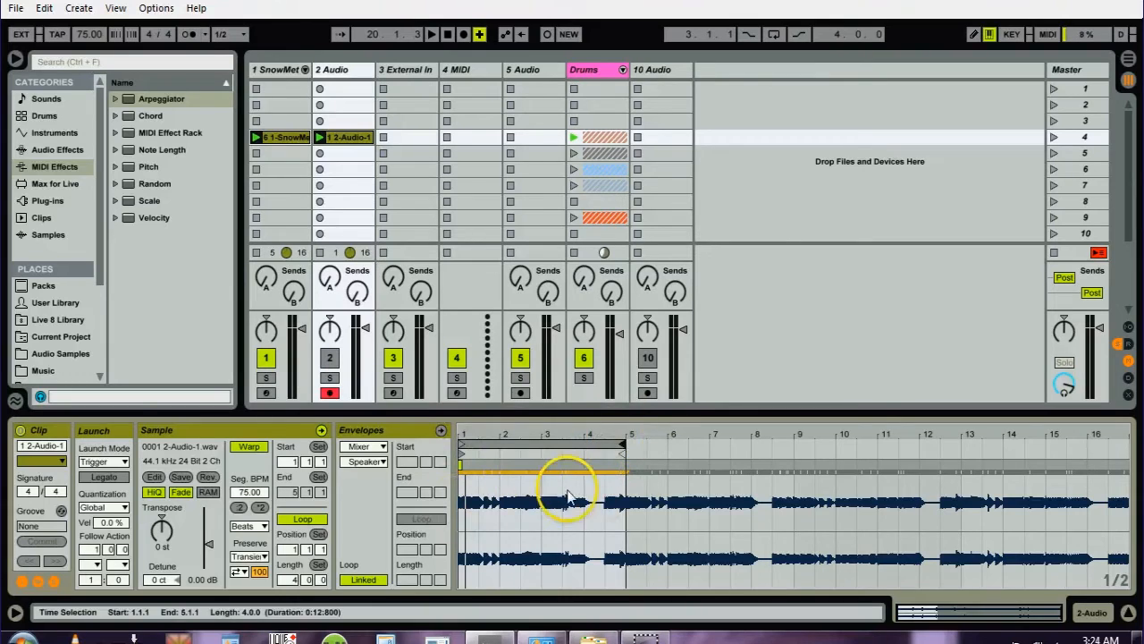
- Duplicate the four-bar audio clip into scene 5 and crop the open clip's sample to bars 1 to 4
left_click(340, 139)
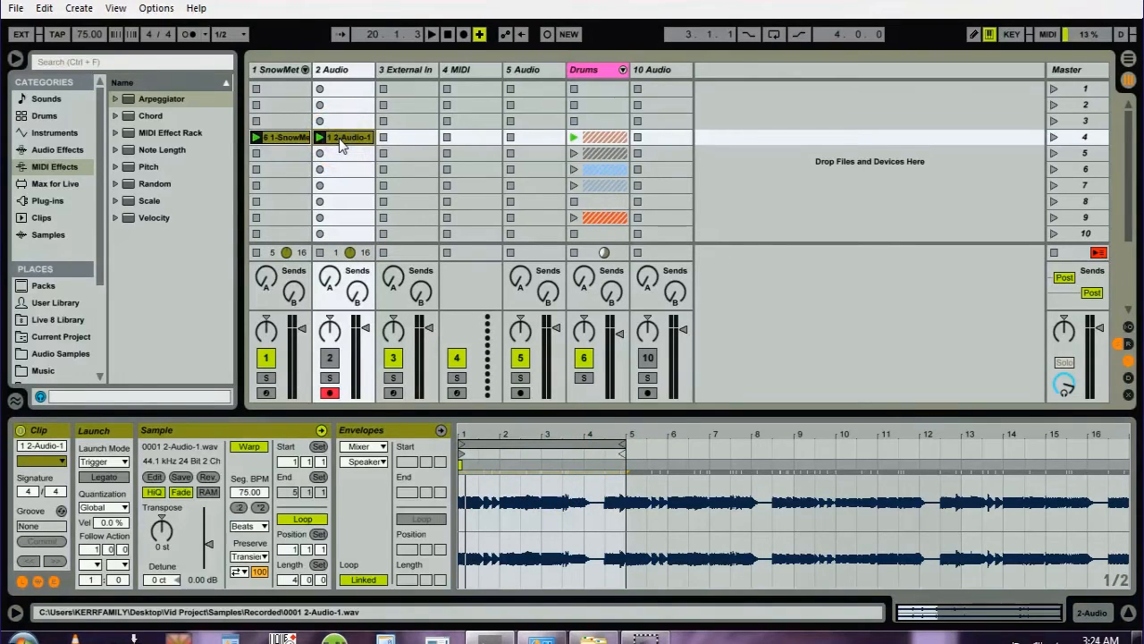
key("ctrl+d")
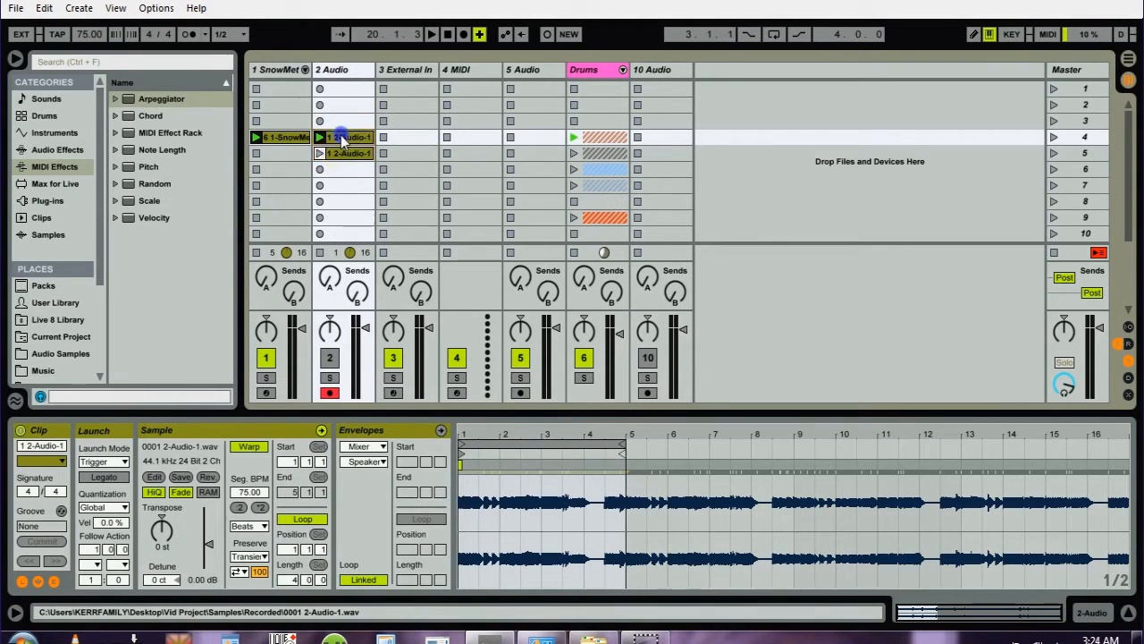
left_click(559, 443)
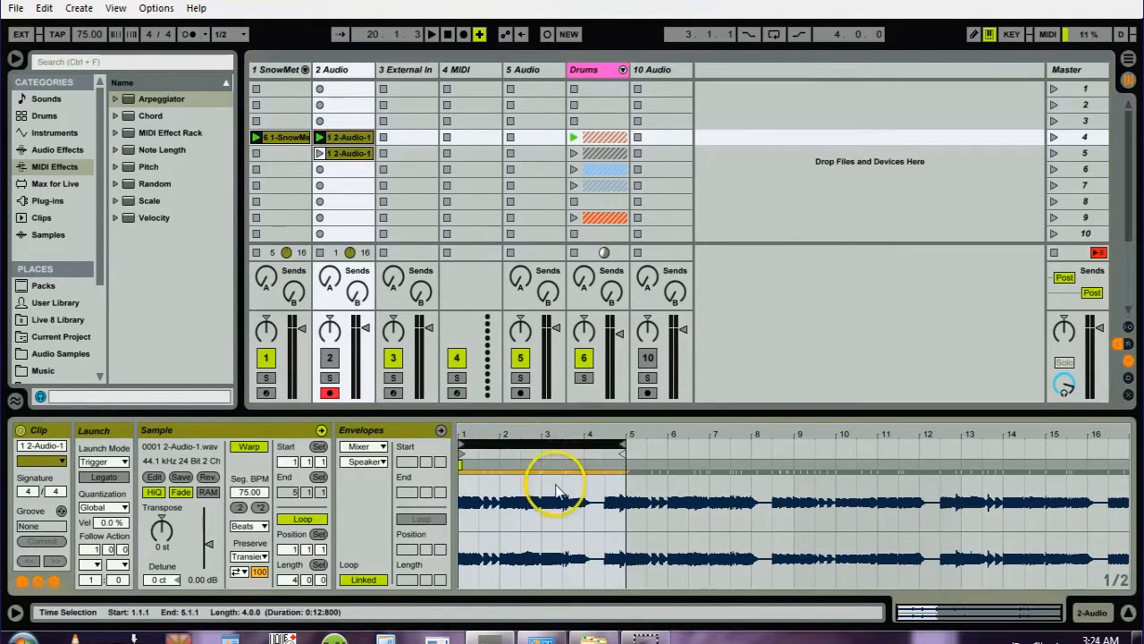
right_click(556, 485)
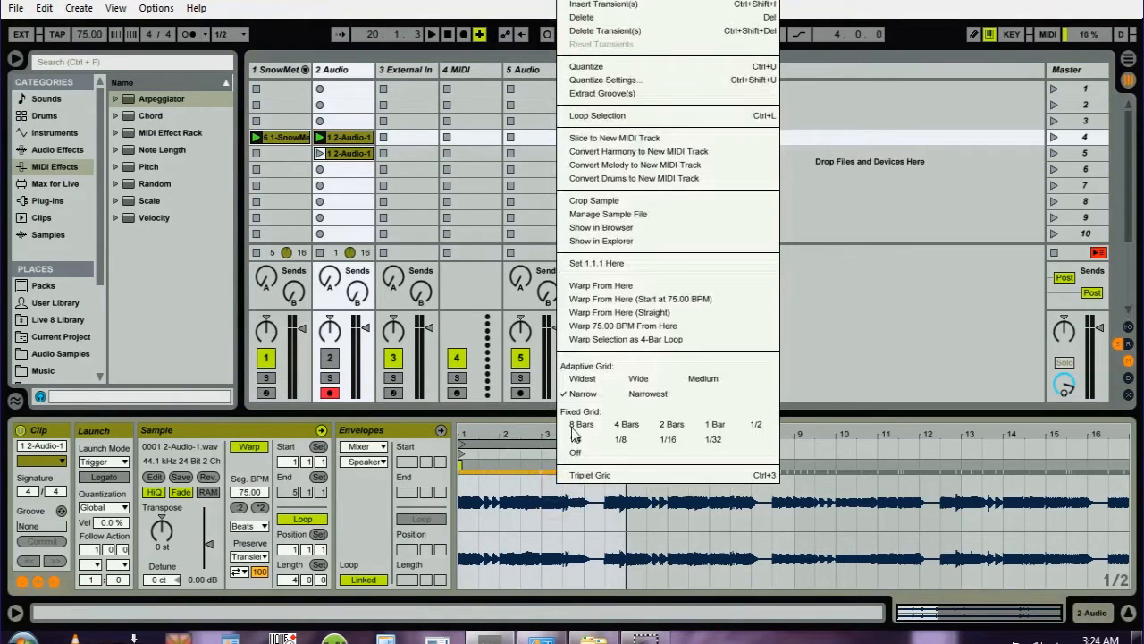
left_click(574, 201)
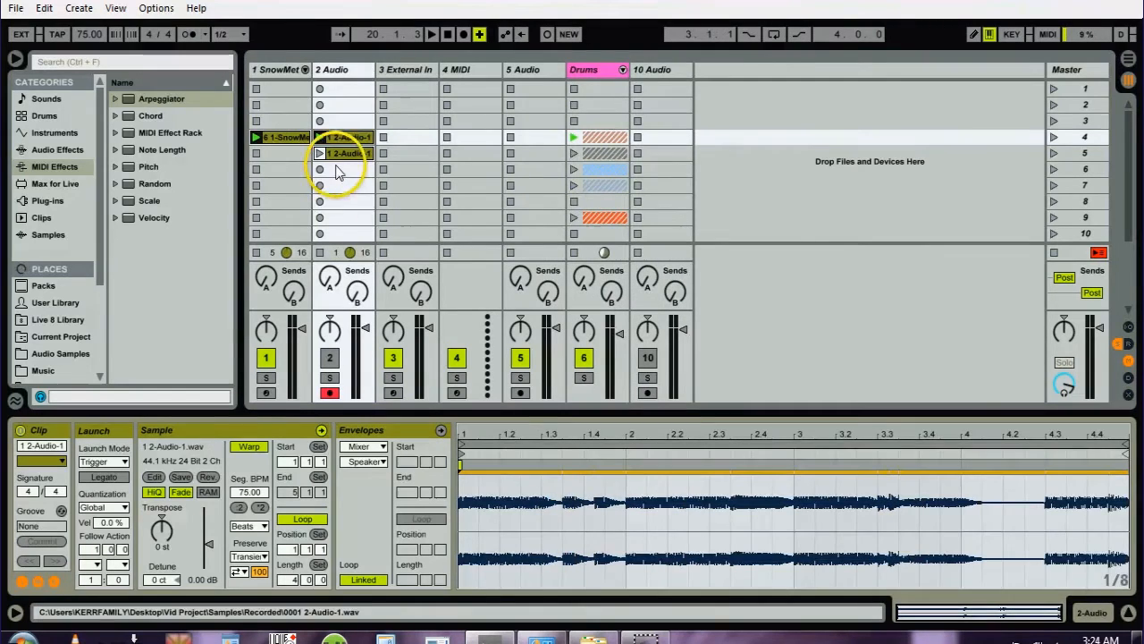
- Shift the loop of the track 2 clip in scene 5 to the next four bars, starting at bar 5
left_click(338, 154)
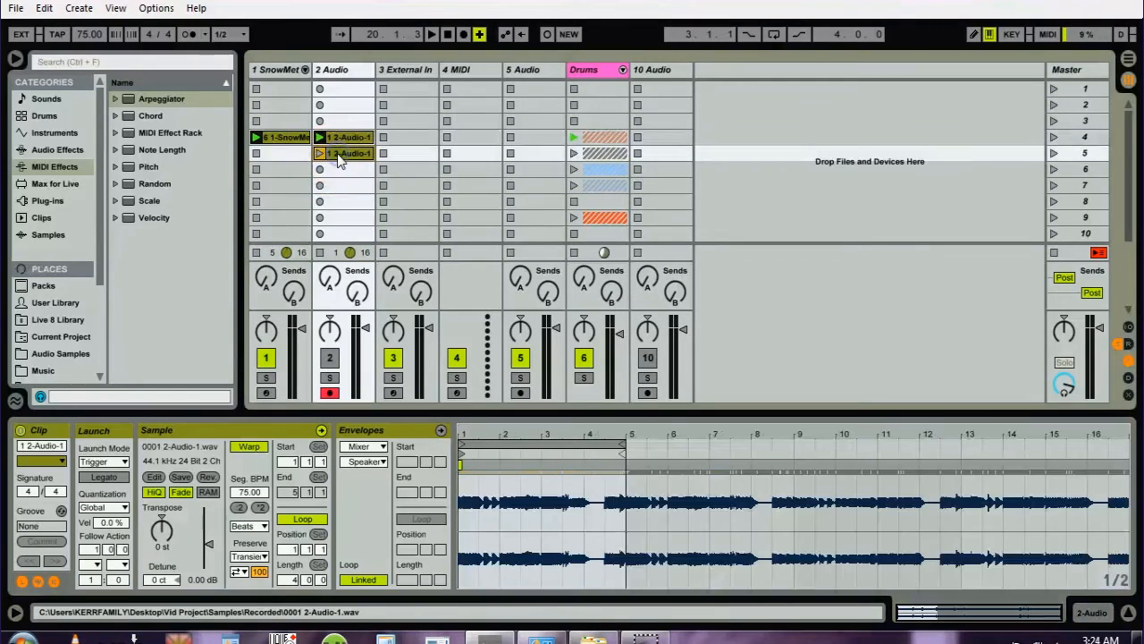
left_click(507, 446)
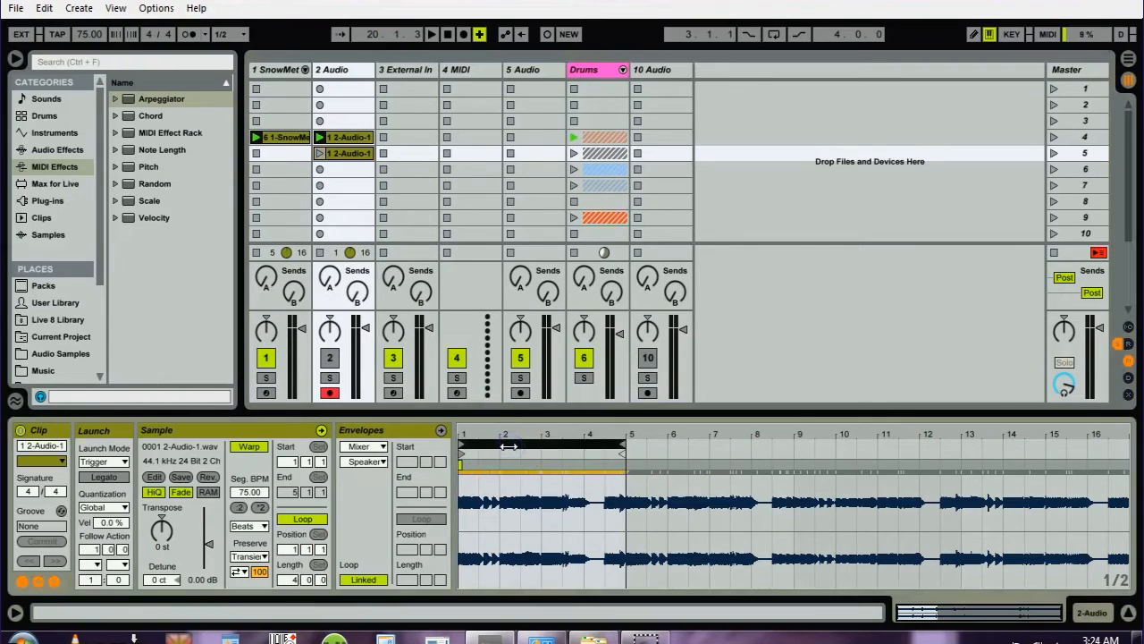
left_click_drag(508, 446, 513, 444)
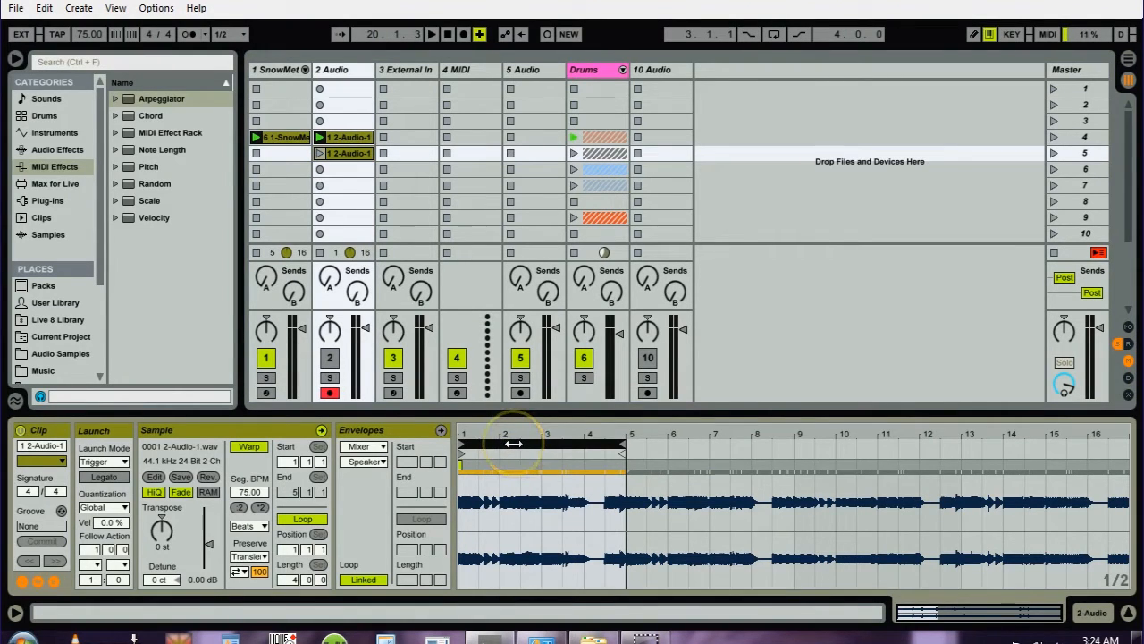
key("Up")
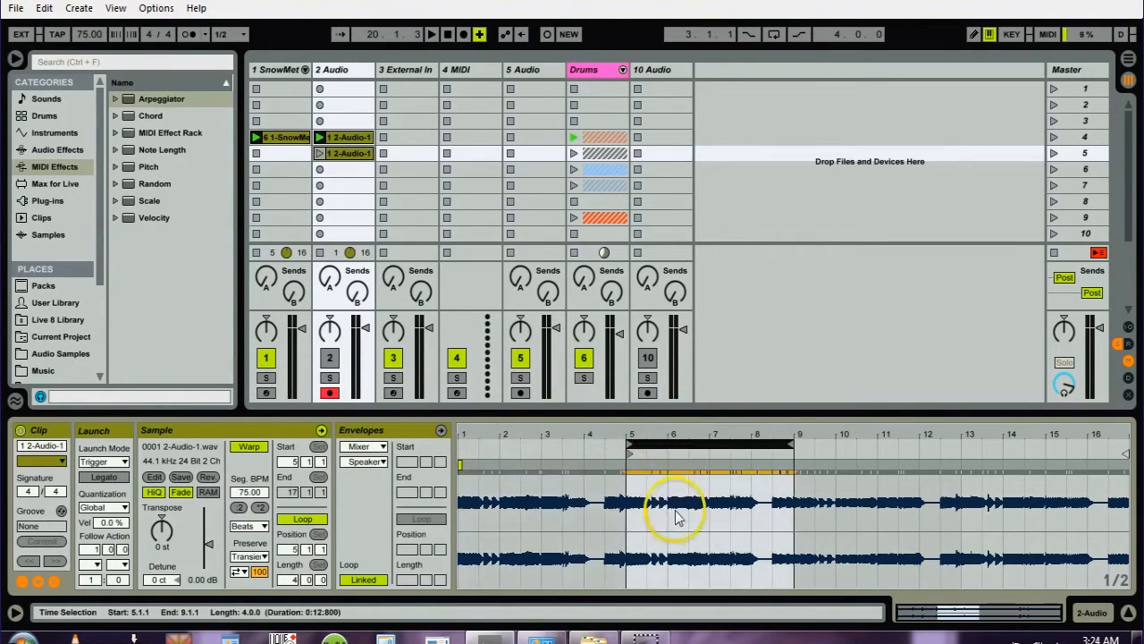
- Duplicate the scene 5 audio clip into scene 6 and shift the copy's four-bar loop to start at bar 9
left_click(343, 157)
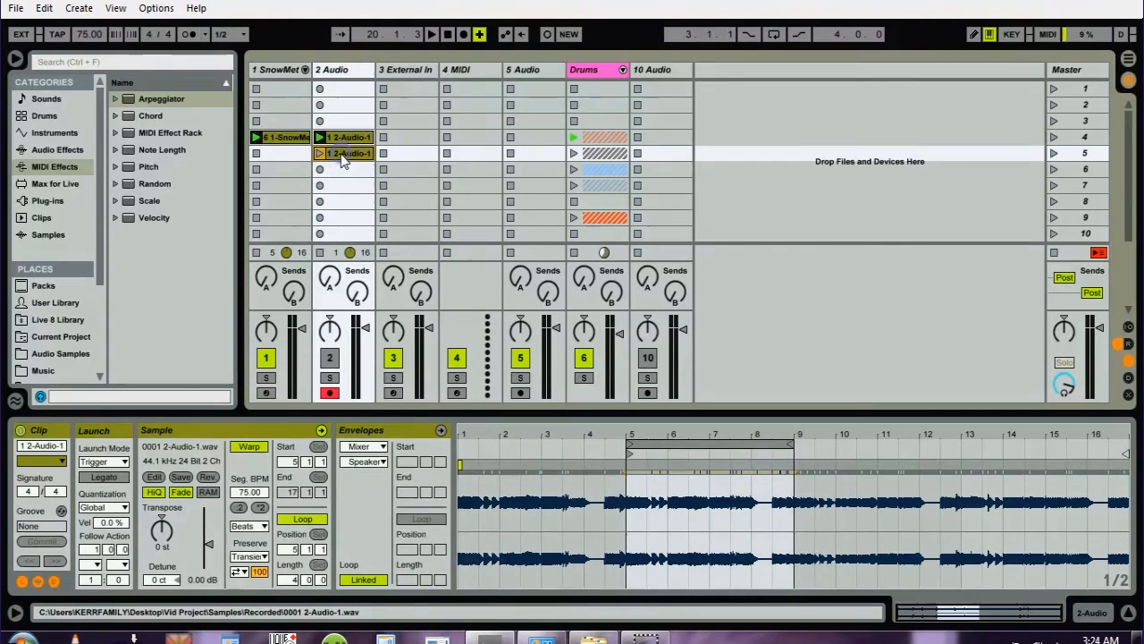
left_click_drag(343, 156, 343, 169)
left_click(660, 444)
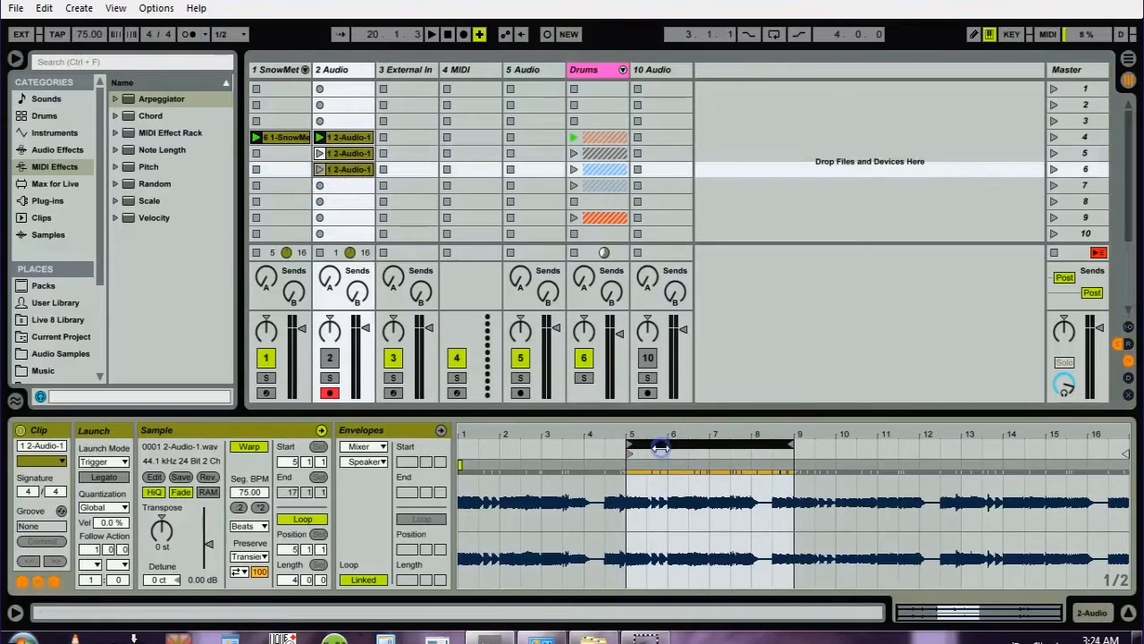
key("Up")
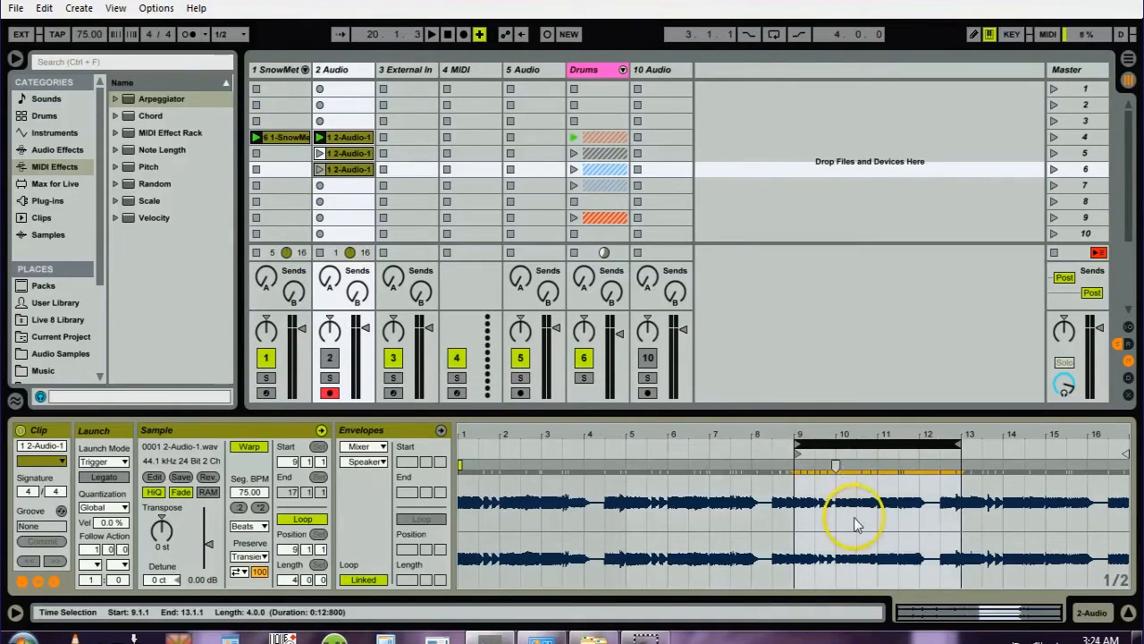
- Duplicate the scene 6 audio clip into scene 7 and shift the copy's four-bar loop to start at bar 13
left_click(341, 169)
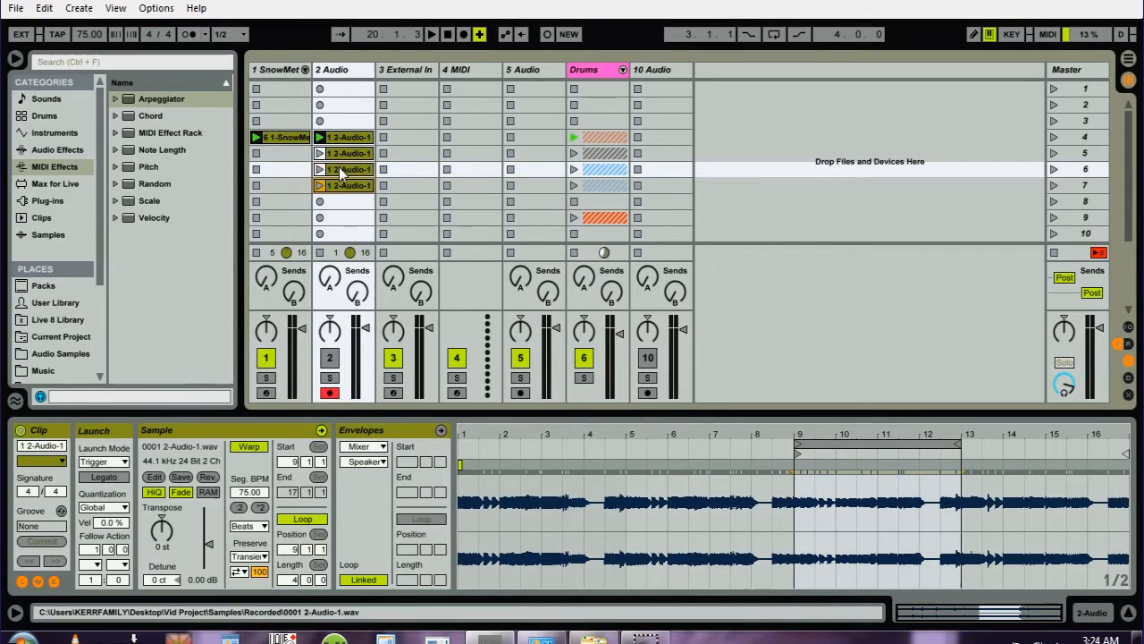
left_click(869, 444)
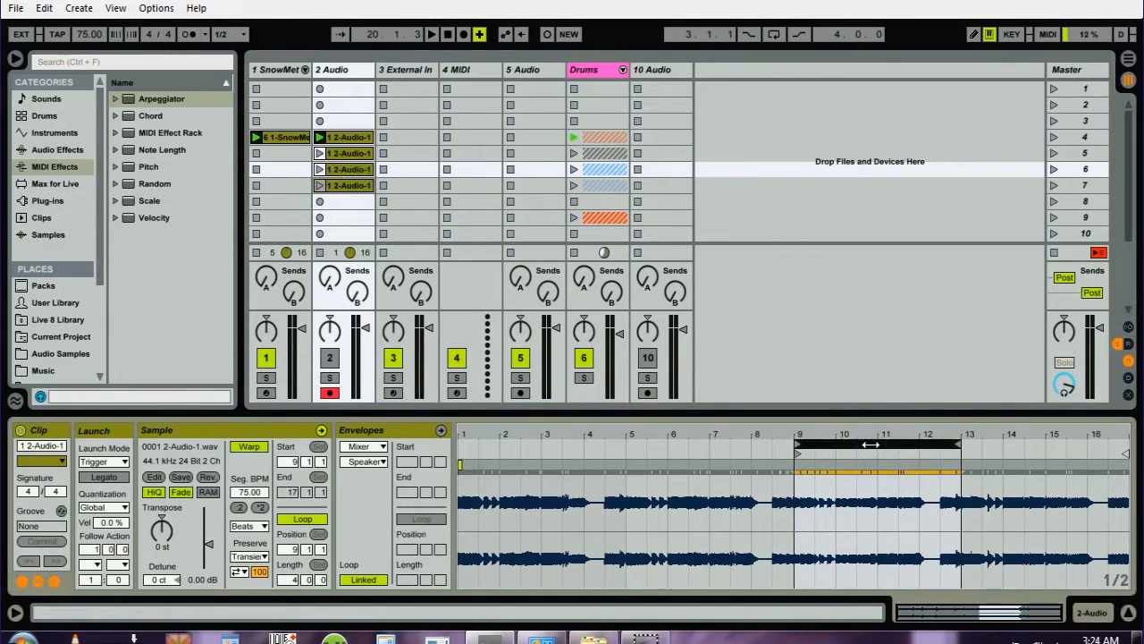
key("Up")
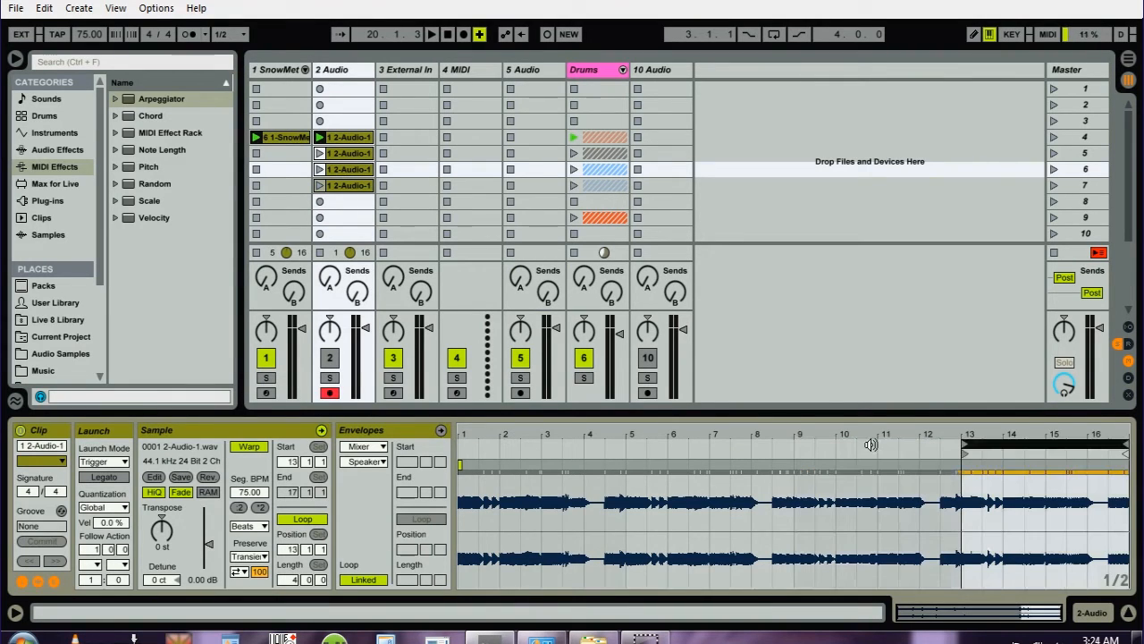
- Crop the samples of the track 2 clips in scenes 7, 6 and 5 to their four-bar loops
right_click(1019, 501)
left_click(916, 208)
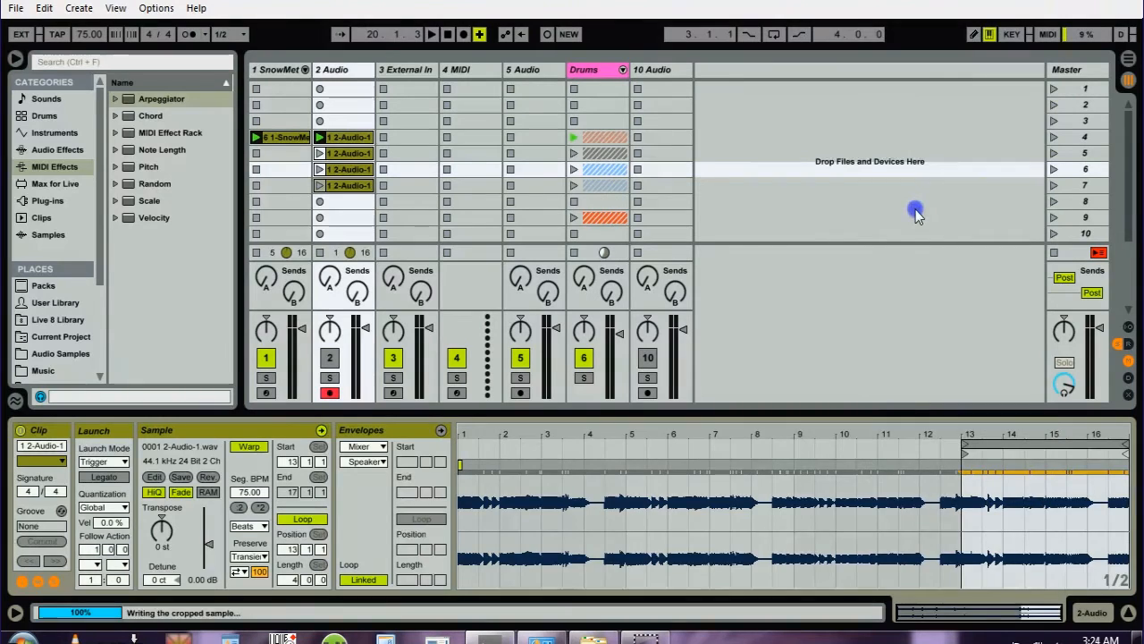
left_click(343, 169)
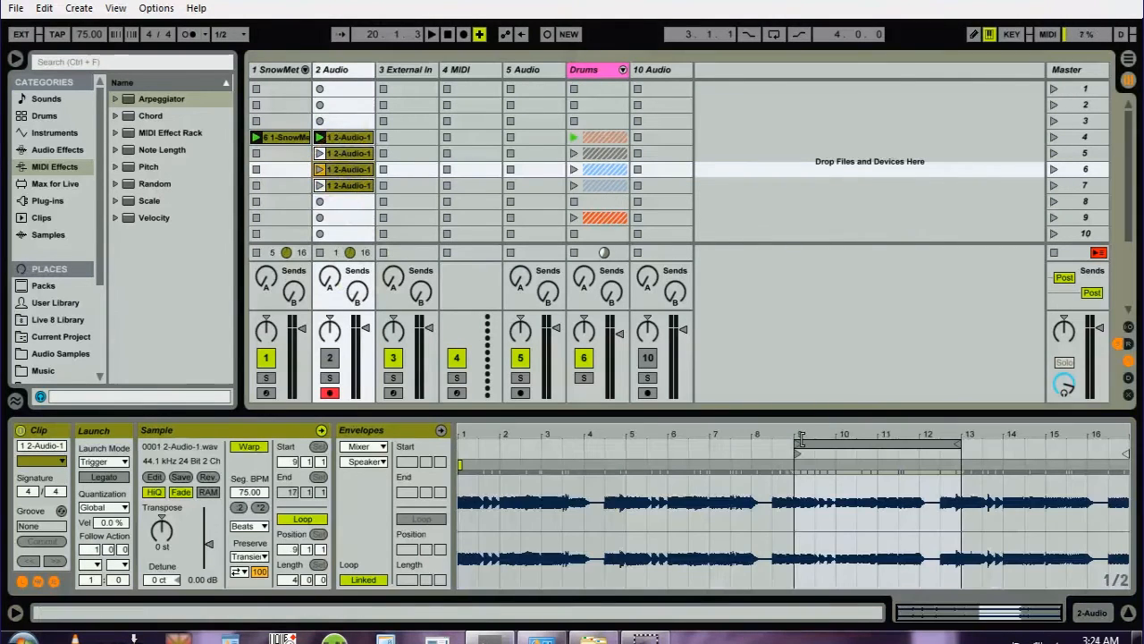
right_click(831, 490)
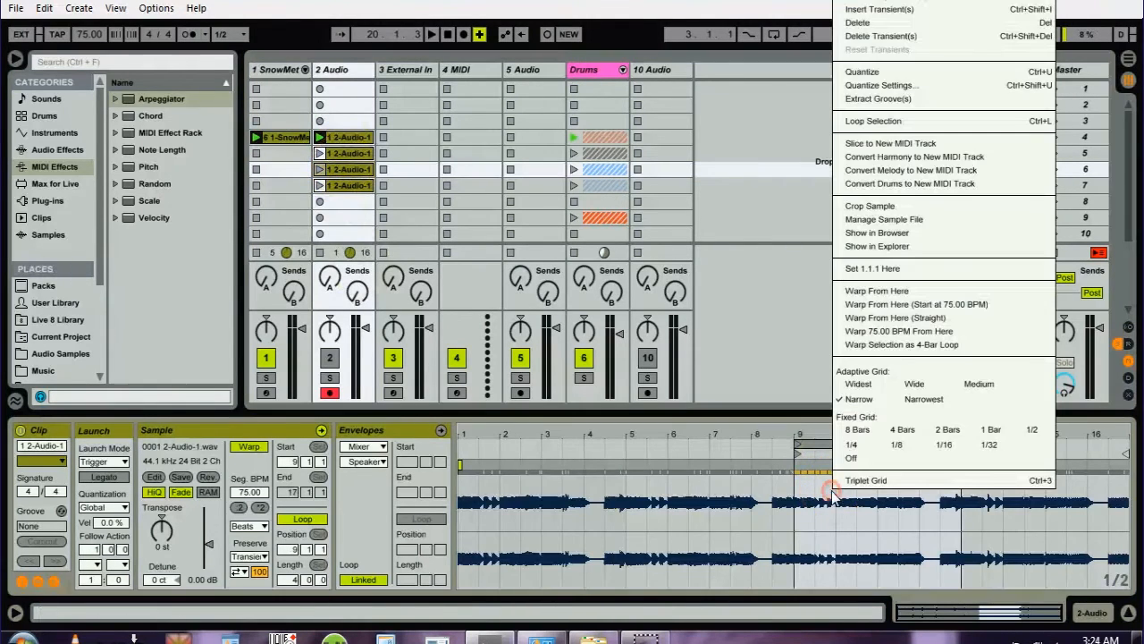
left_click(858, 207)
left_click(340, 153)
left_click(709, 536)
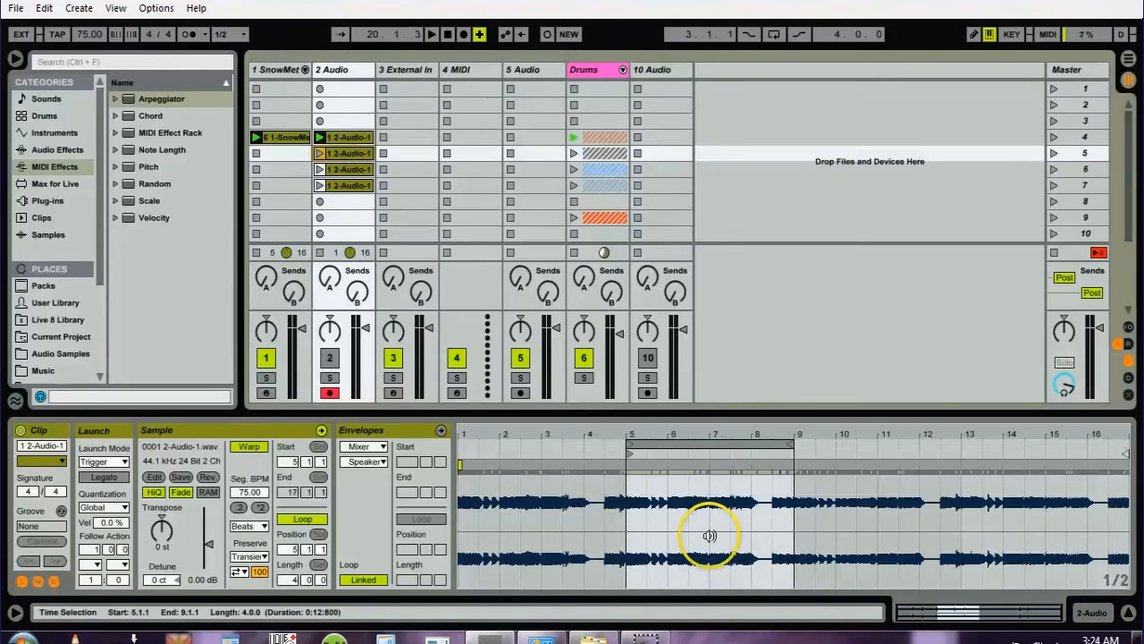
right_click(709, 535)
left_click(737, 249)
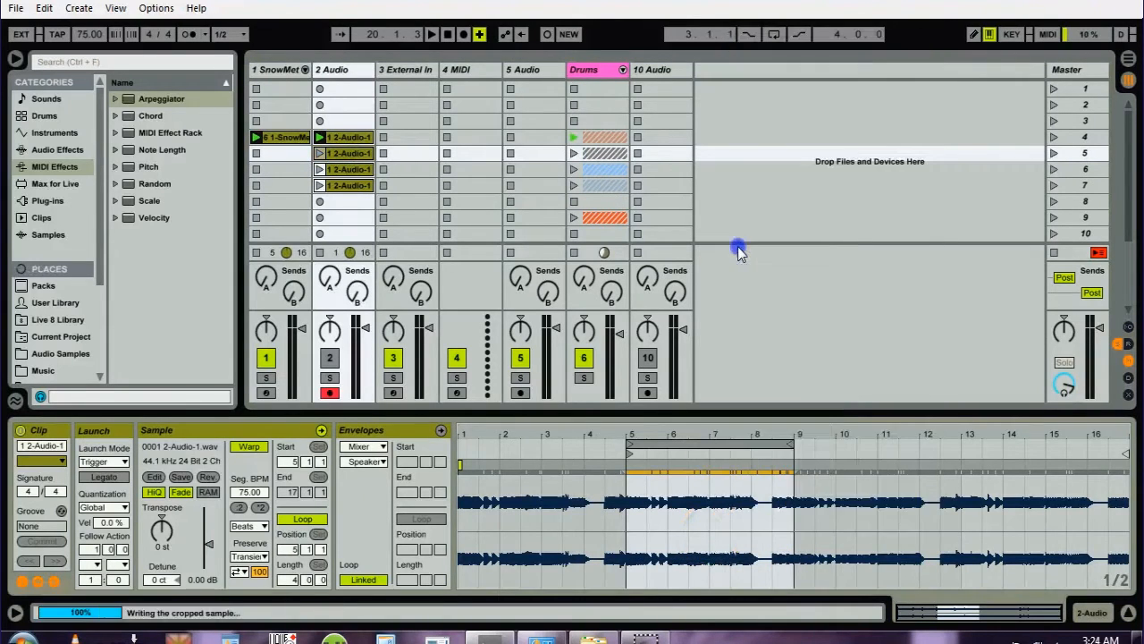
- Check the waveforms of the four cropped clips on track 2 and move them together down one slot into scenes 5 to 8
left_click(345, 138)
left_click(343, 155)
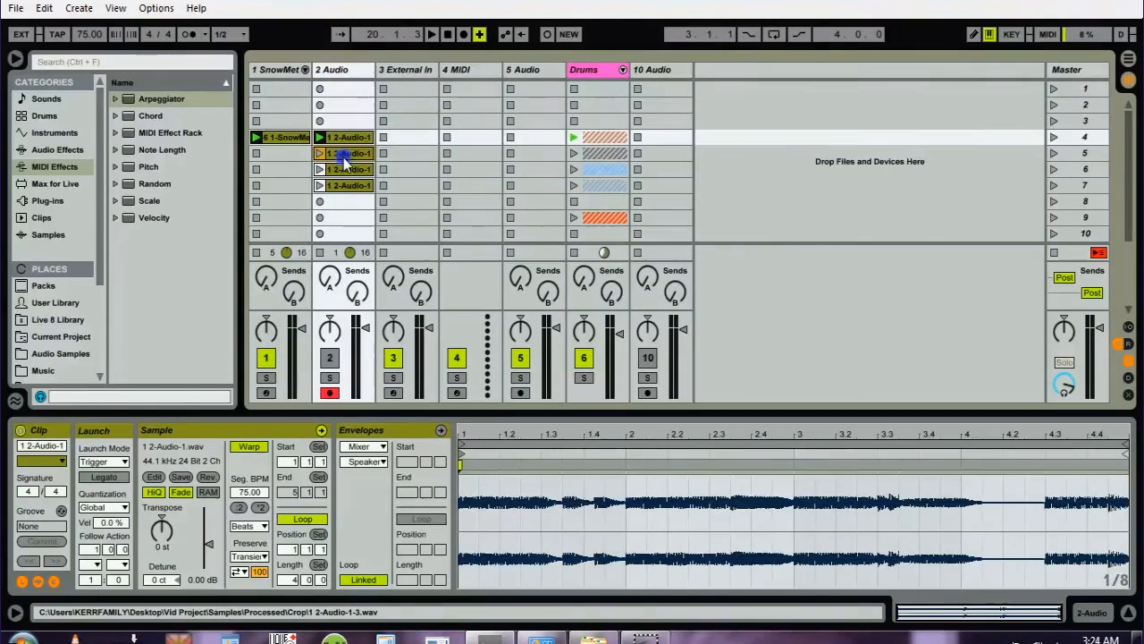
left_click(343, 169)
left_click(343, 185)
left_click(340, 308)
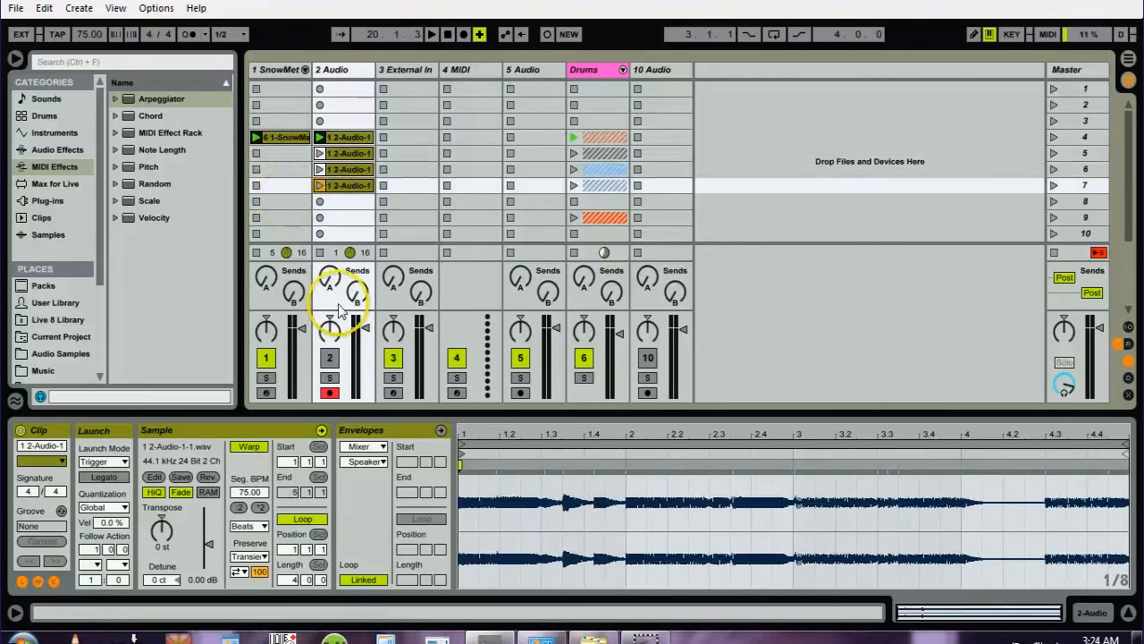
left_click(340, 139, "shift")
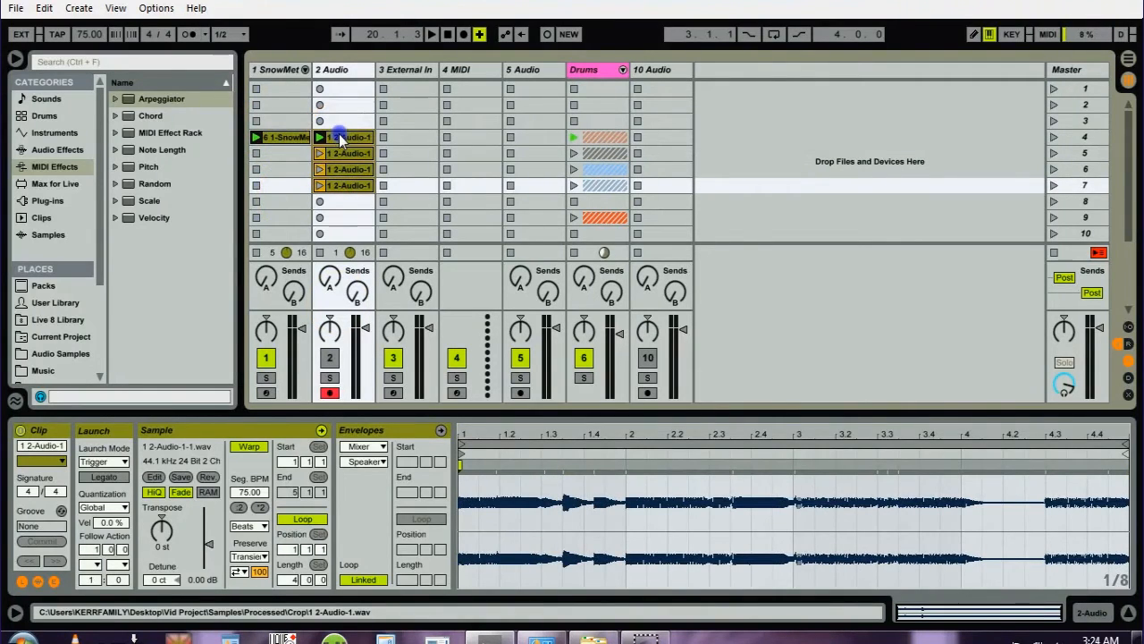
left_click_drag(339, 138, 315, 157)
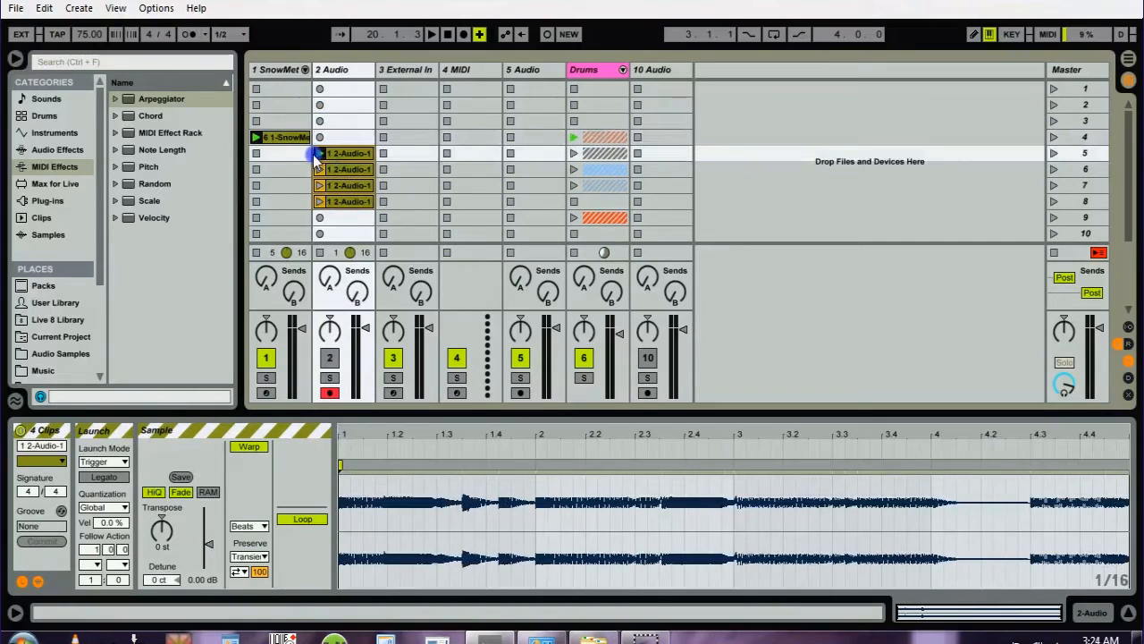
- Stop the MIDI clip on track 1 and audition the audio clips in scenes 5 to 8 one after another
left_click(257, 254)
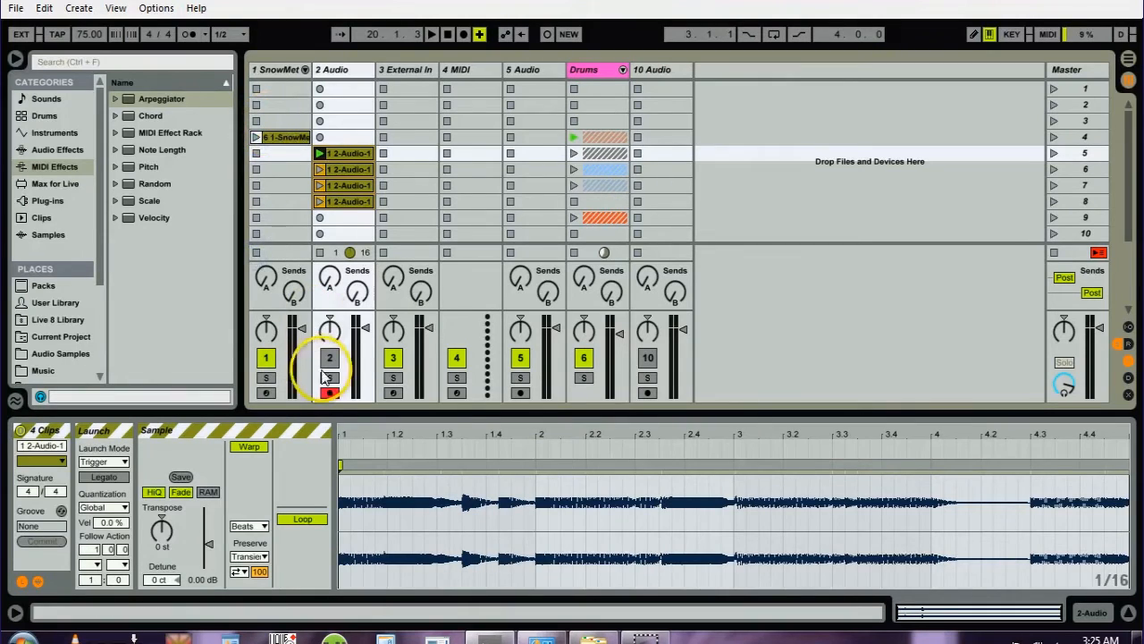
left_click(321, 153)
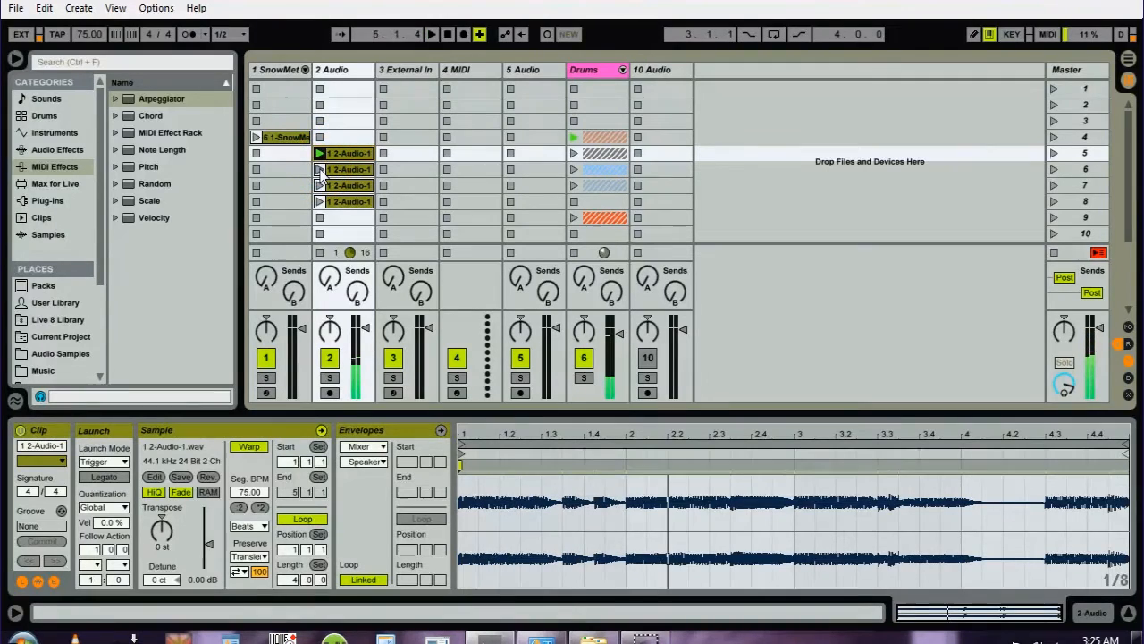
left_click(321, 170)
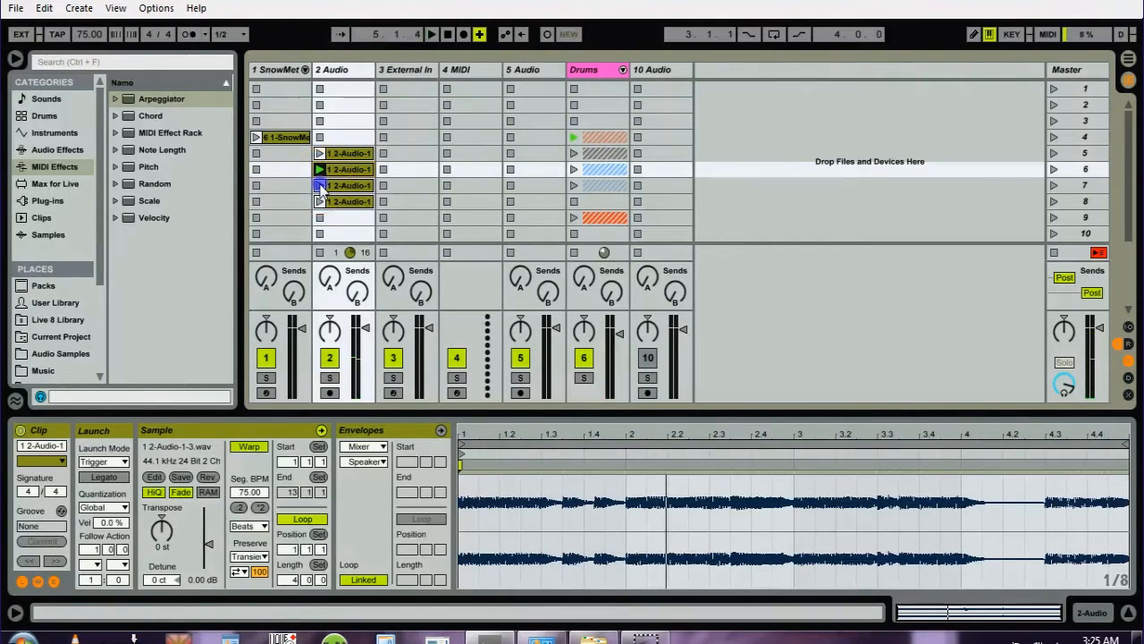
left_click(320, 185)
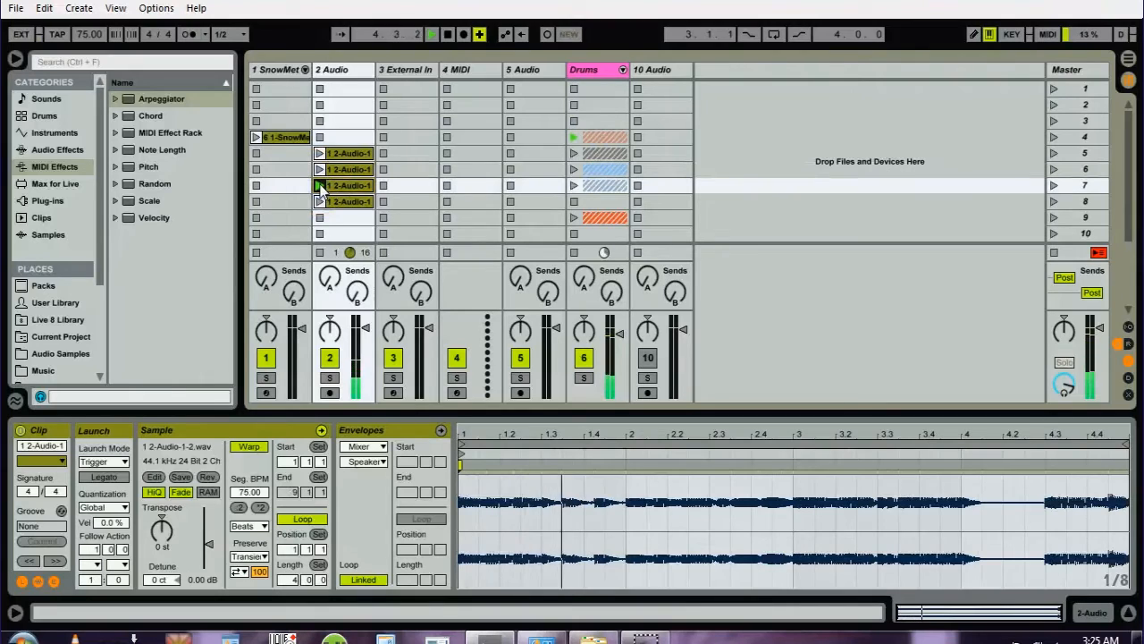
left_click(319, 201)
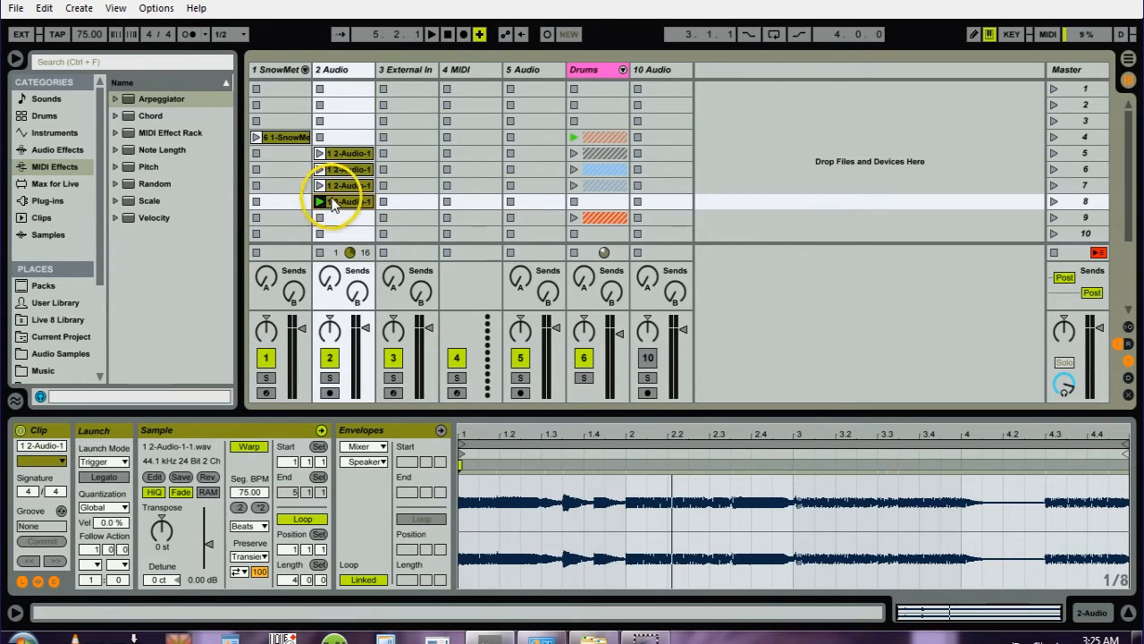
- Select all four audio clips on track 2 and set their first Follow Action to Any
left_click(333, 152, "shift")
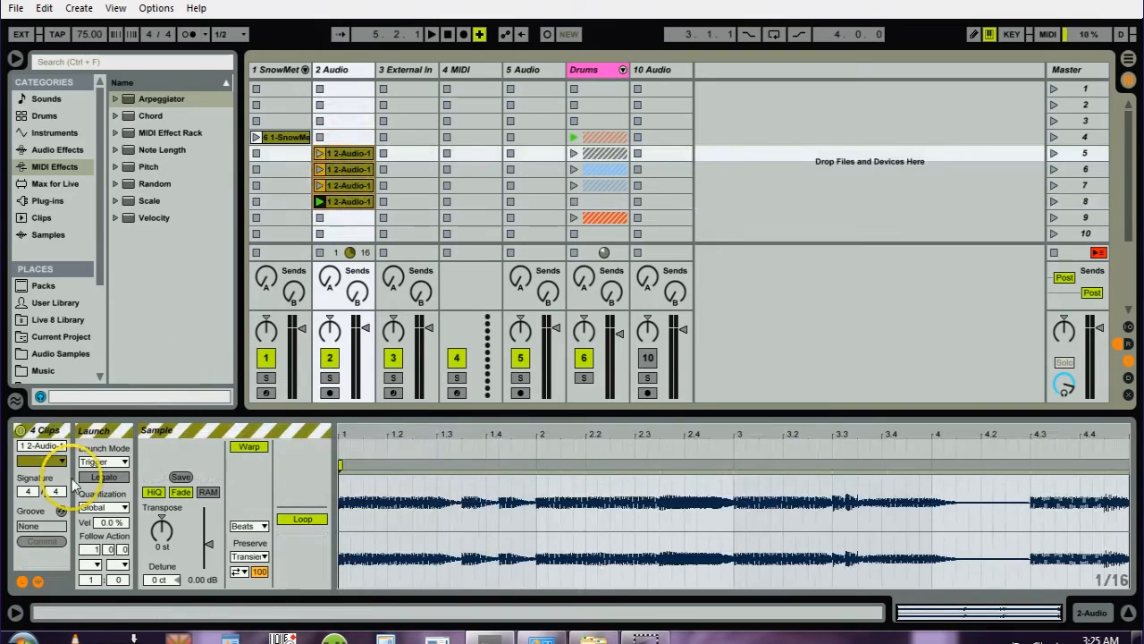
left_click(60, 435)
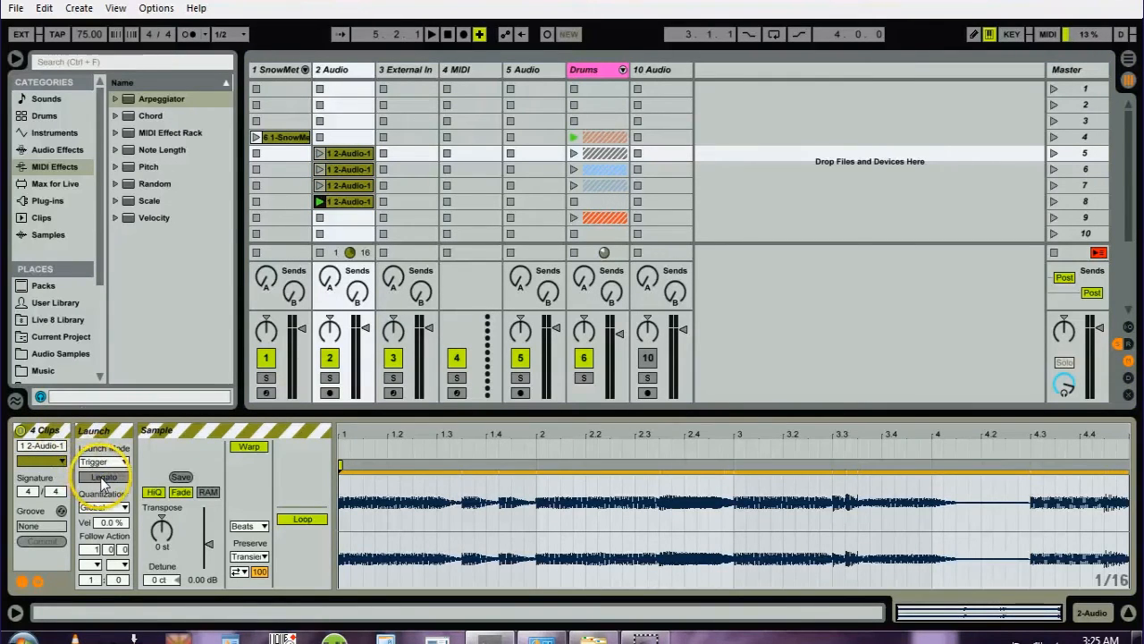
left_click(96, 565)
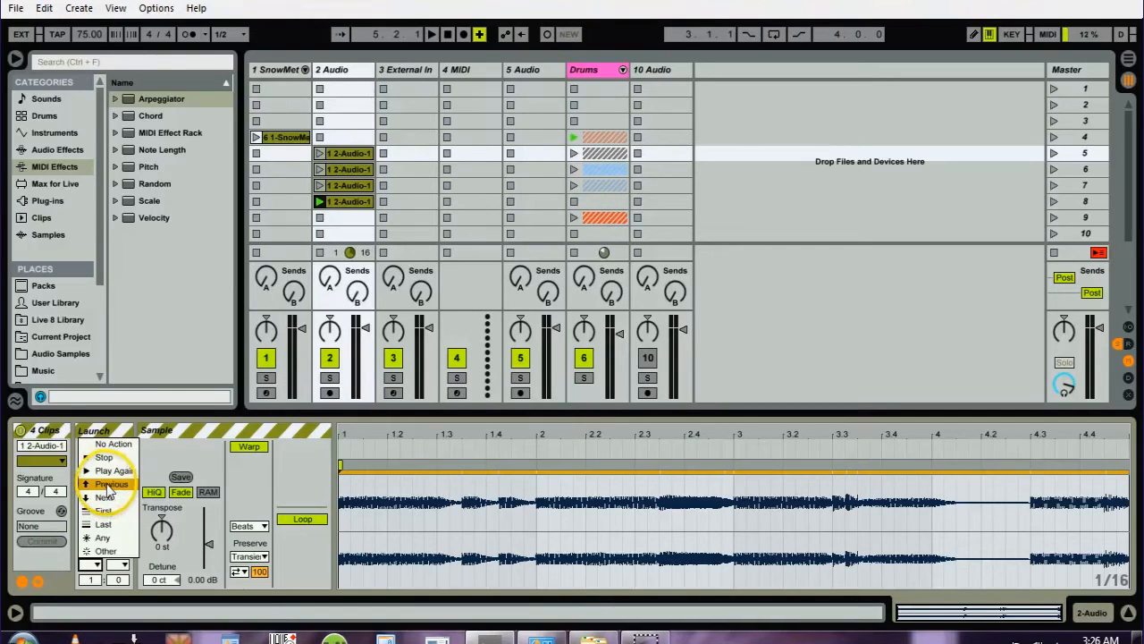
left_click(292, 142)
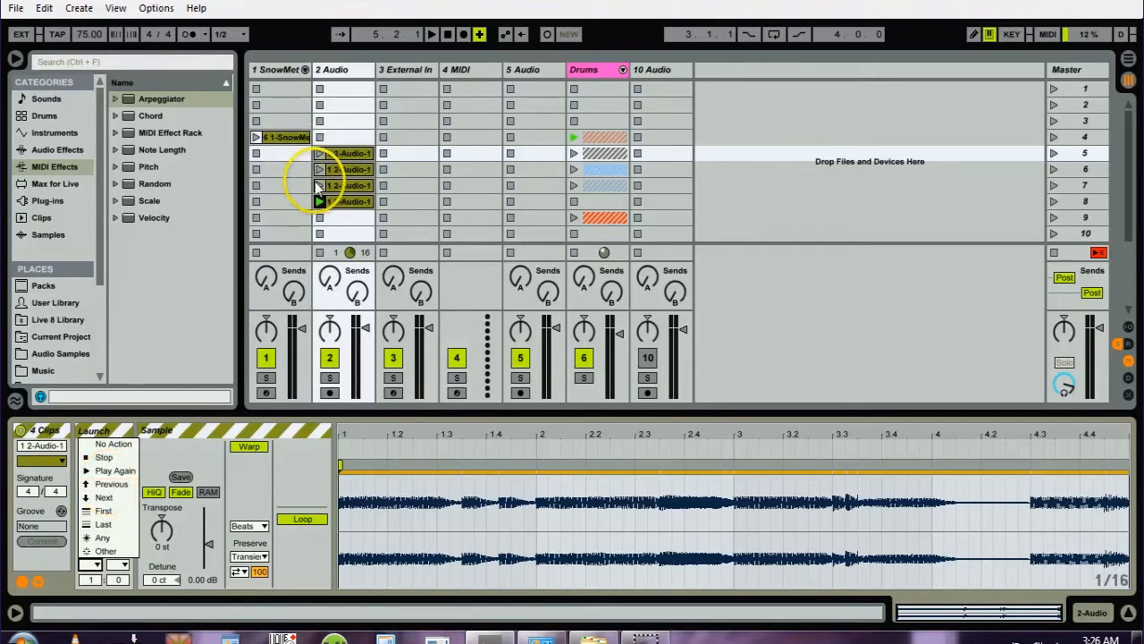
left_click(101, 537)
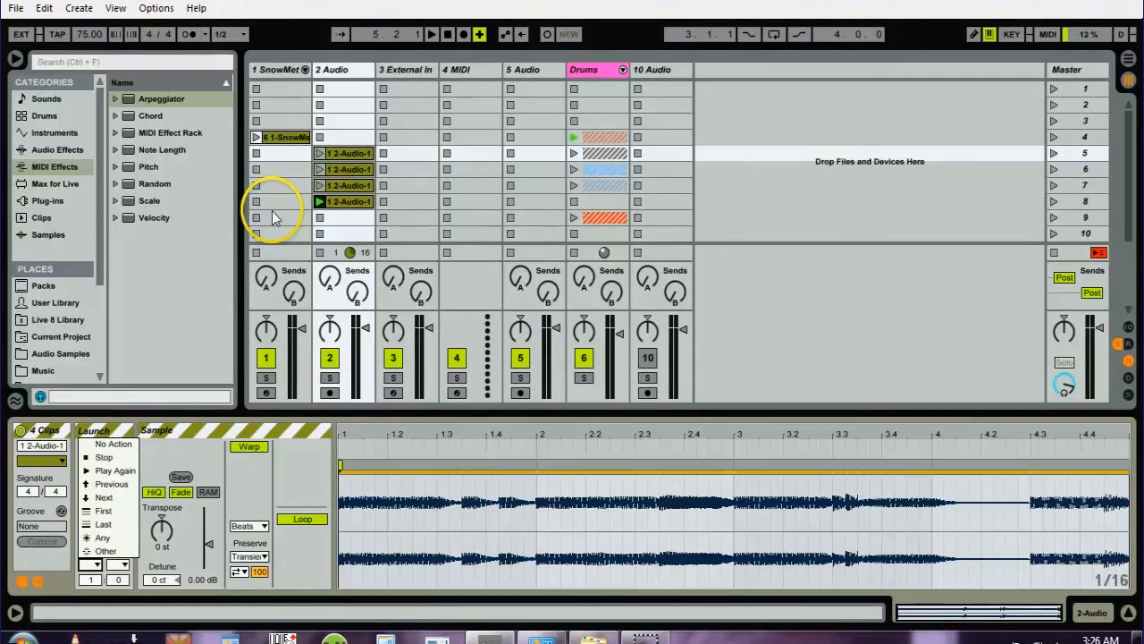
left_click(101, 537)
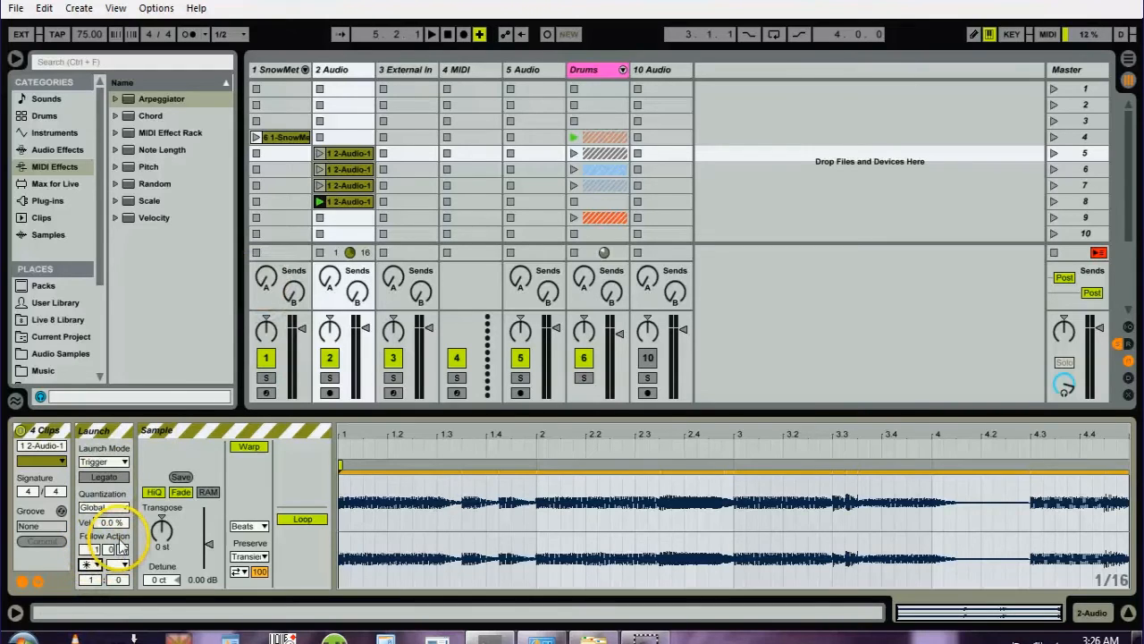
- Launch the scene 6 audio clip to hear the follow actions switch between clips, and stop playback
left_click(320, 169)
left_click_drag(322, 170, 347, 227)
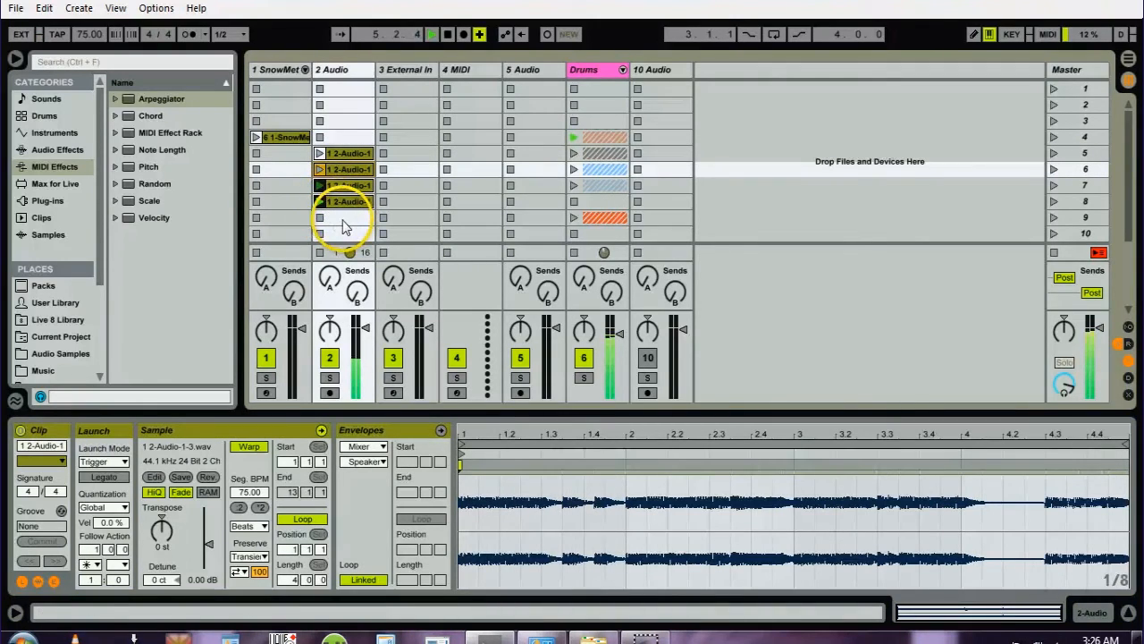
left_click(330, 207)
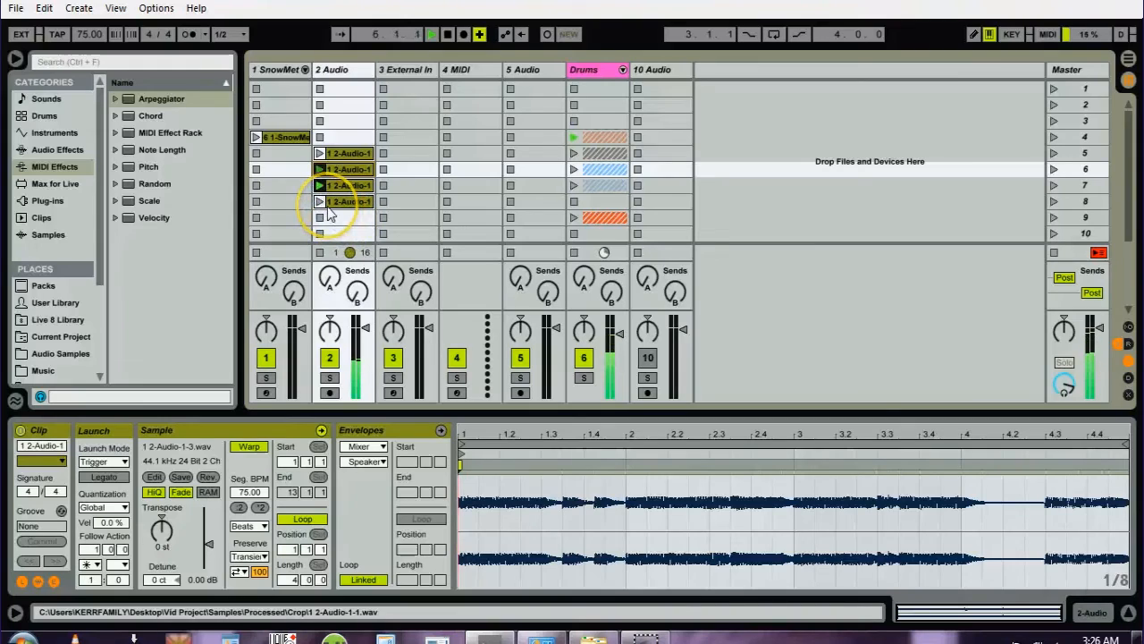
left_click(340, 222)
key("space")
left_click(319, 185)
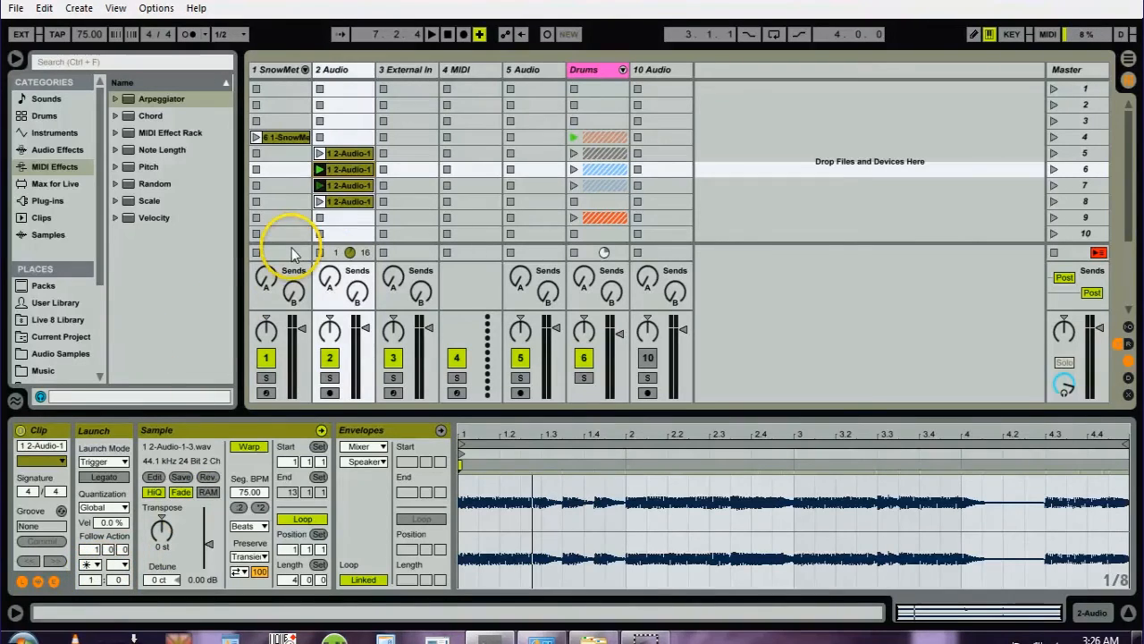
- Launch the scene 5 audio clip on track 2 to hear the follow actions switch among the four clips, and stop playback
left_click(336, 203)
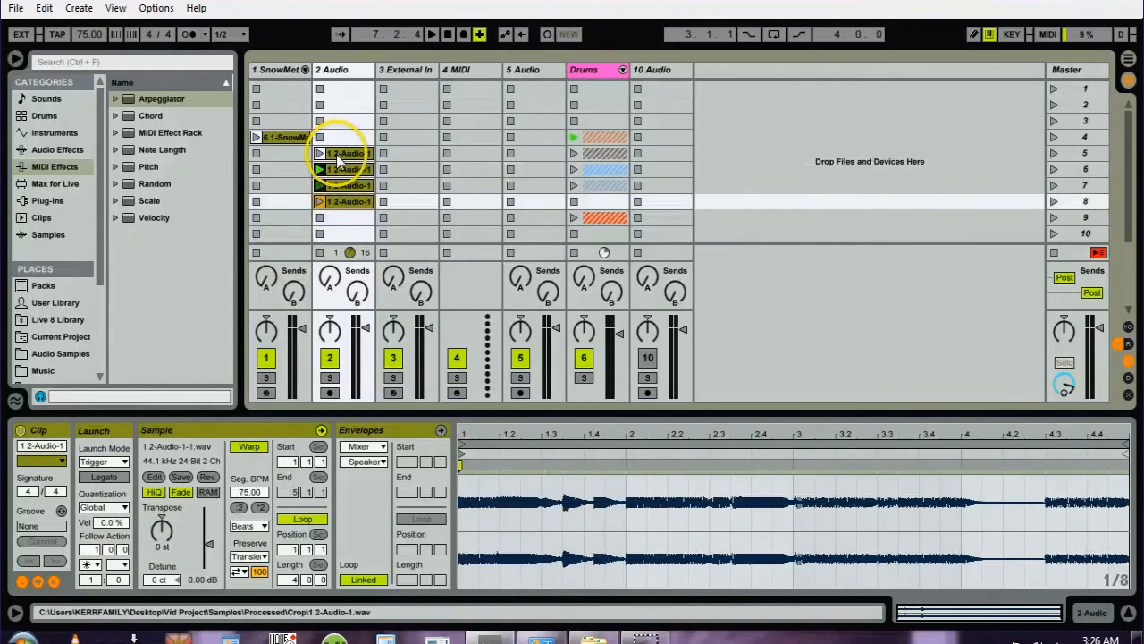
left_click(338, 156, "shift")
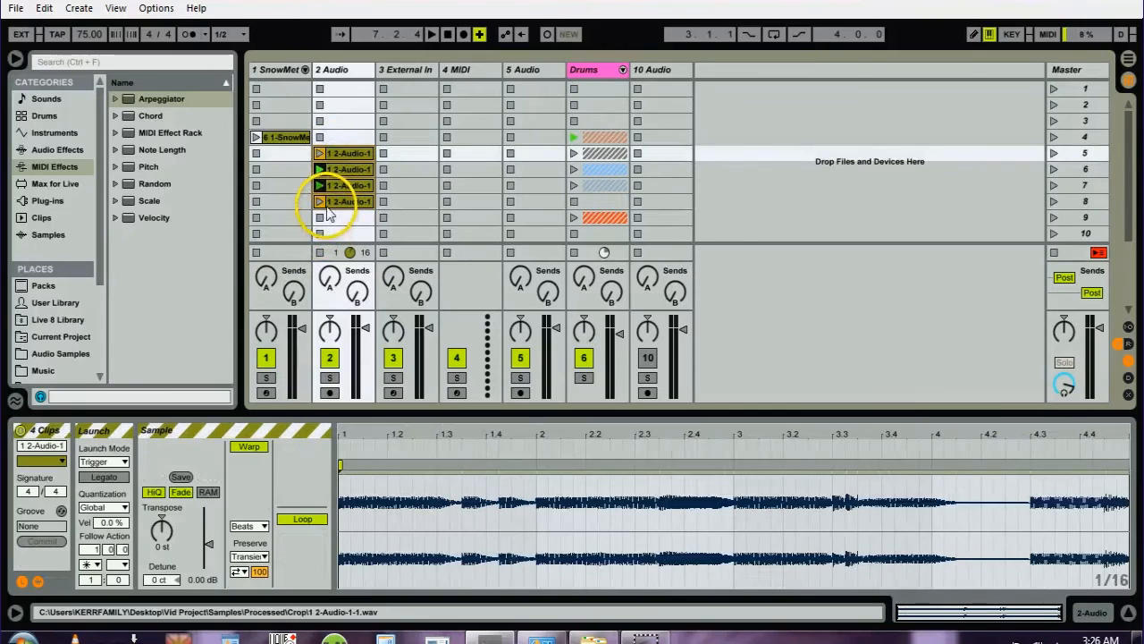
left_click(329, 153)
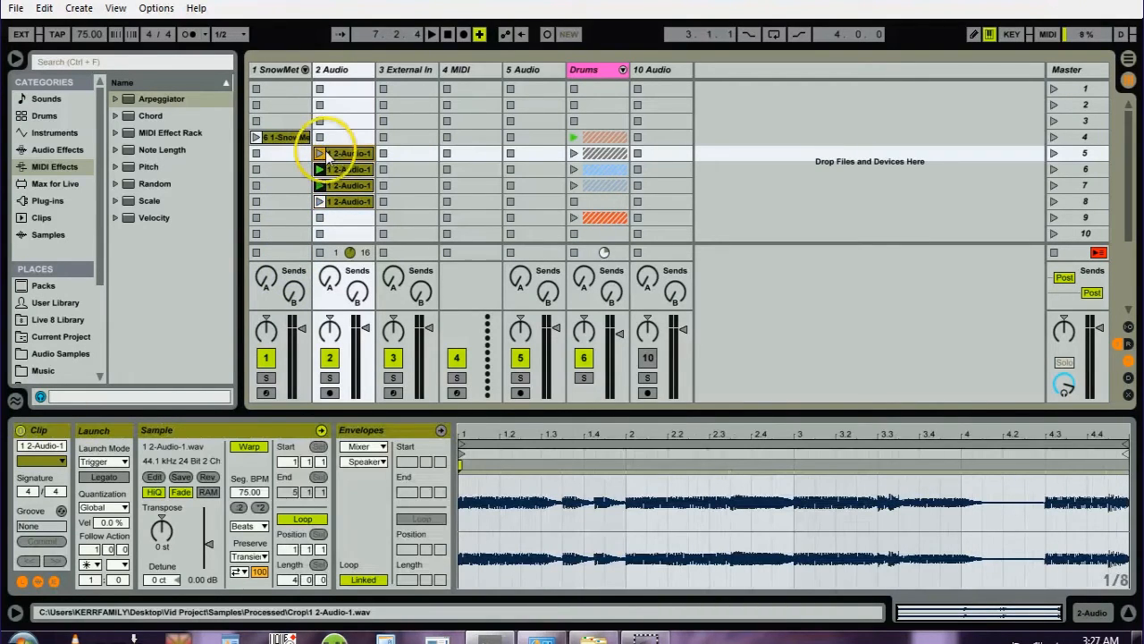
left_click(320, 153)
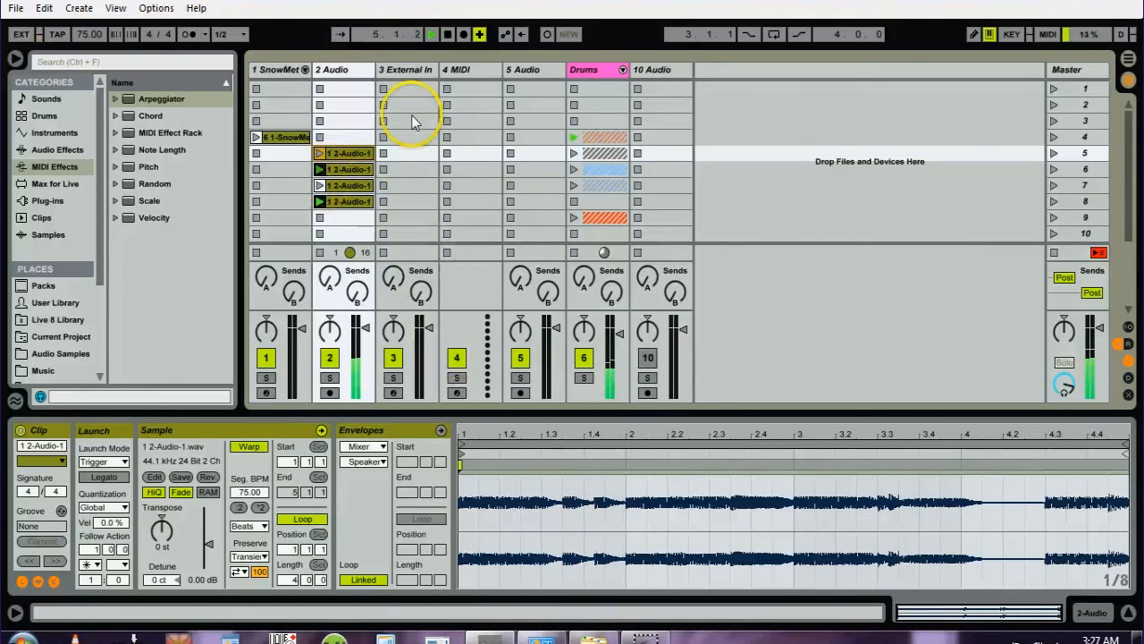
left_click(350, 202)
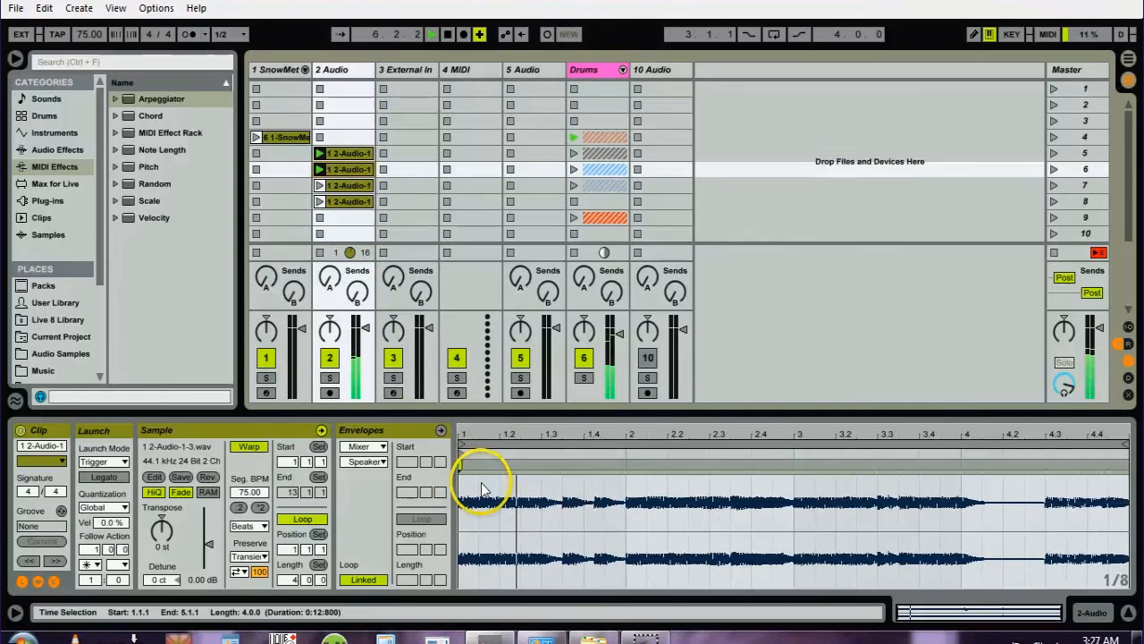
key("space")
- Select all four audio clips on track 2 and turn on Legato in their launch settings
left_click(337, 153)
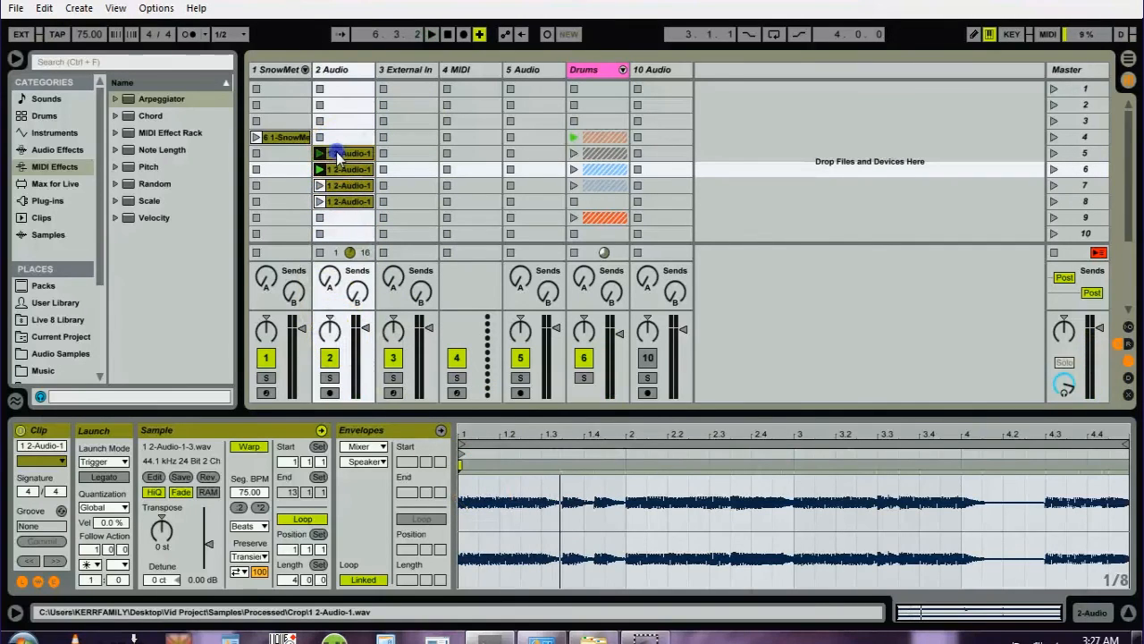
left_click(334, 203, "shift")
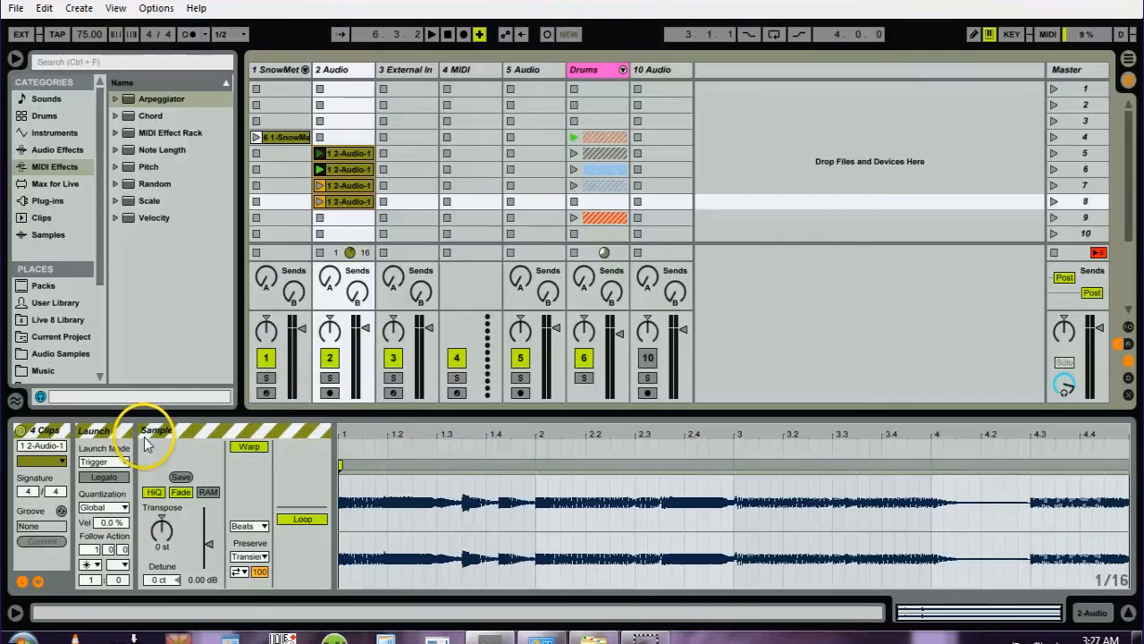
left_click(103, 478)
- Audition the legato switching by launching audio clips on track 2 in different scenes, and stop playback
left_click(319, 169)
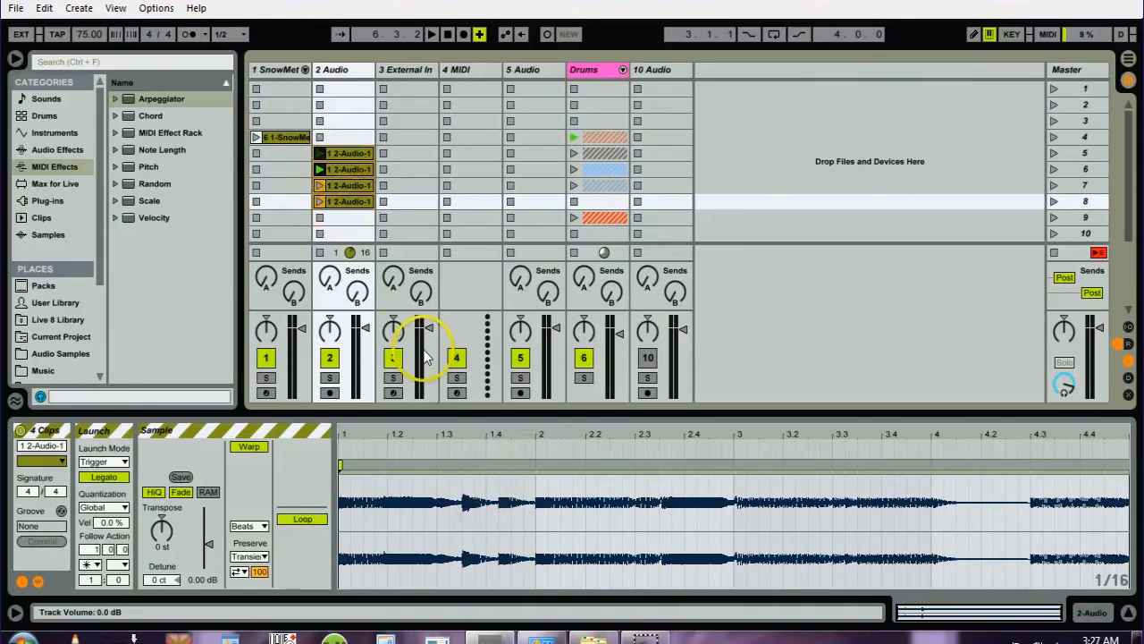
left_click(320, 155)
left_click(329, 204)
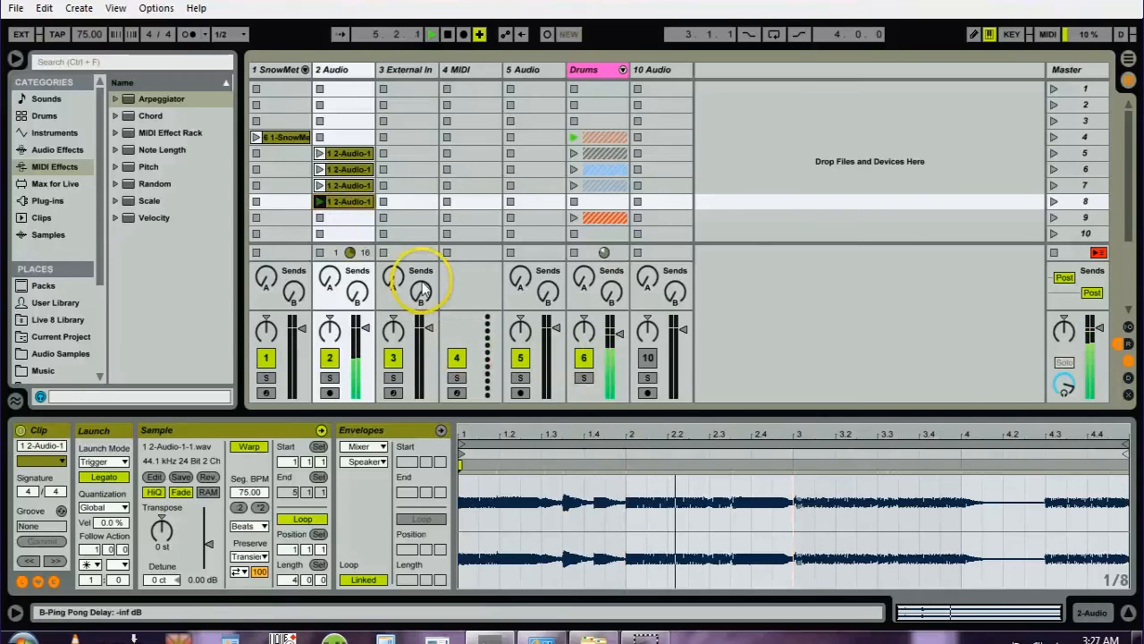
left_click(320, 170)
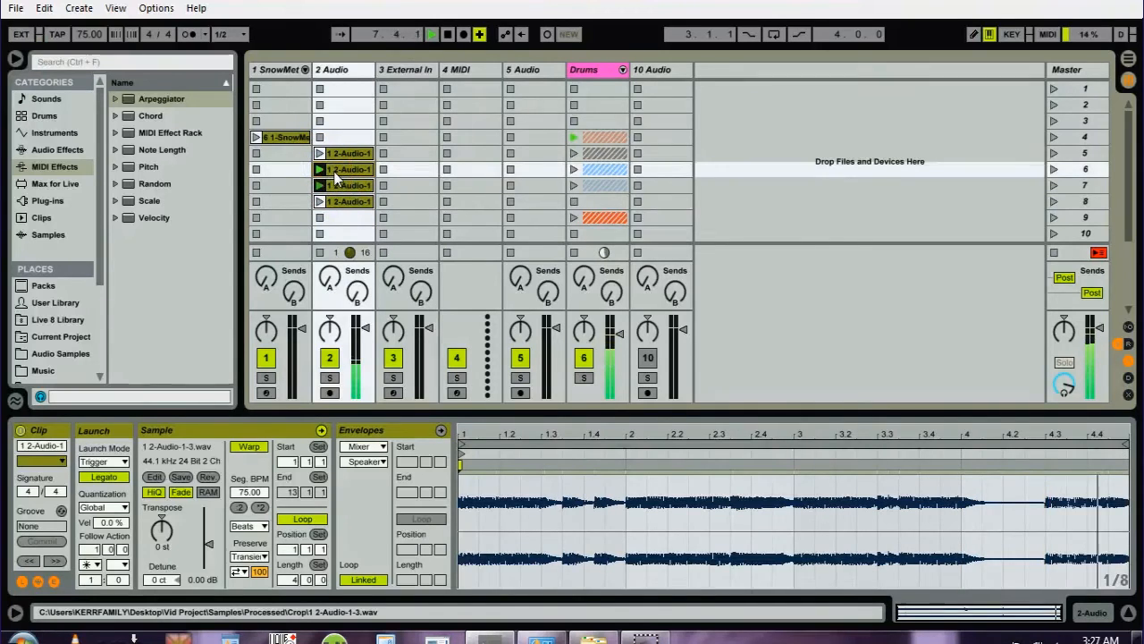
key("space")
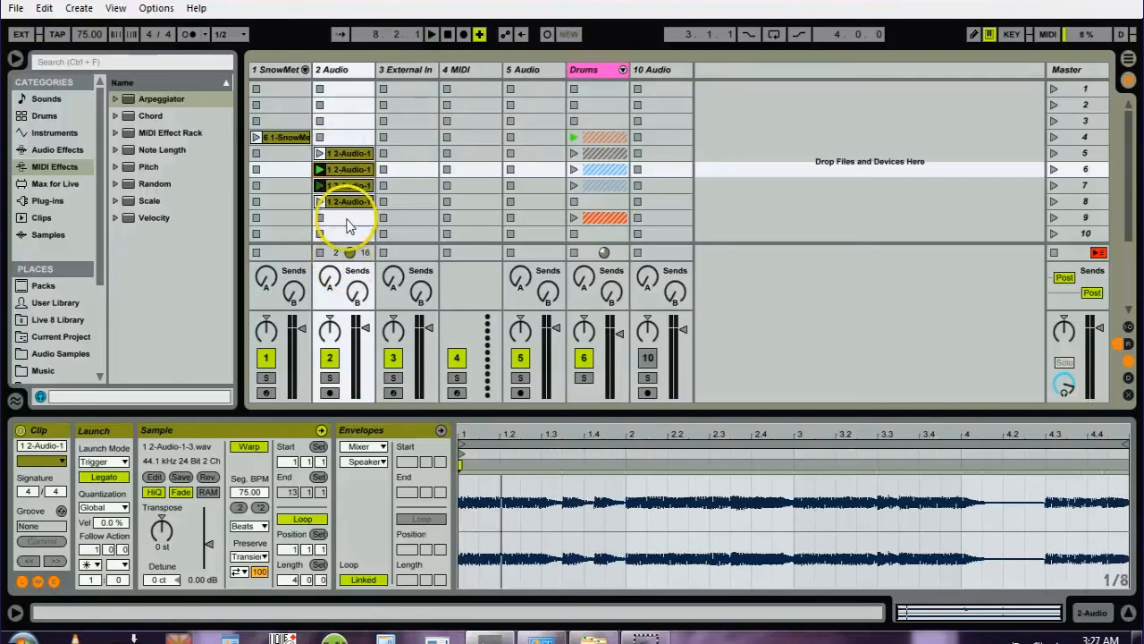
- Select all four audio clips on track 2 and try shorter Follow Action times, such as 0.0.1
left_click(343, 153)
left_click(345, 202, "shift")
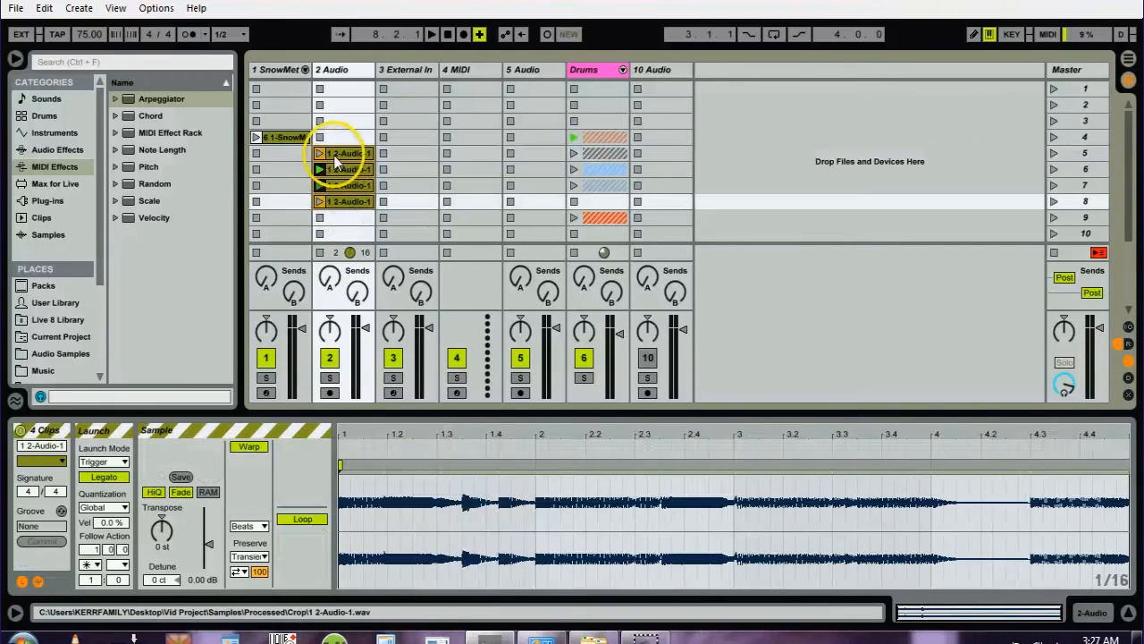
left_click(93, 550)
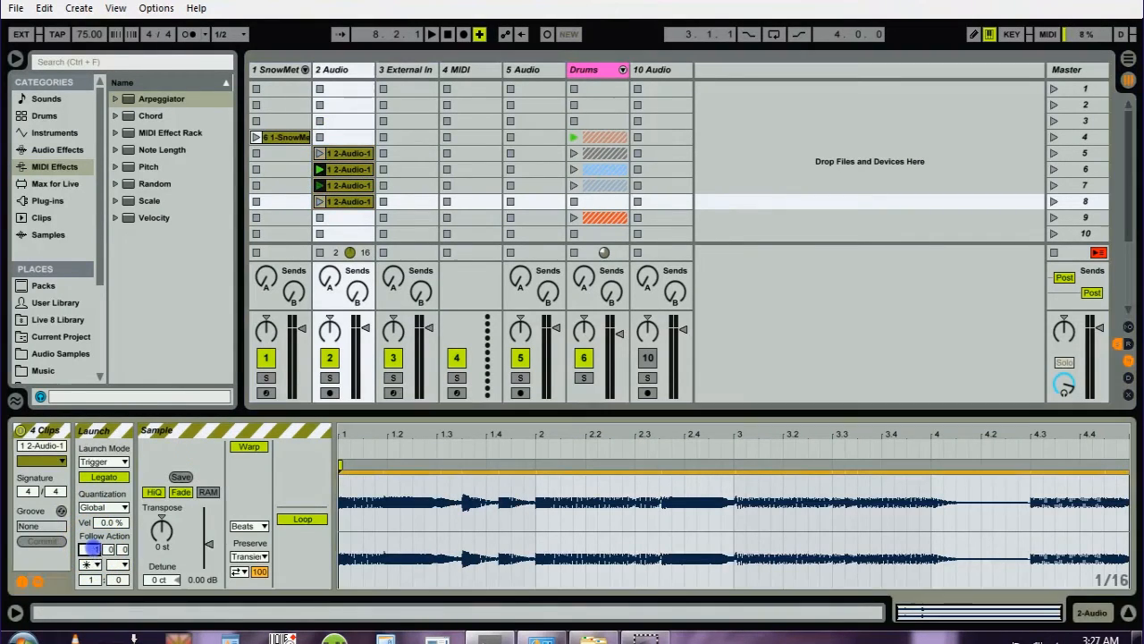
left_click(111, 551)
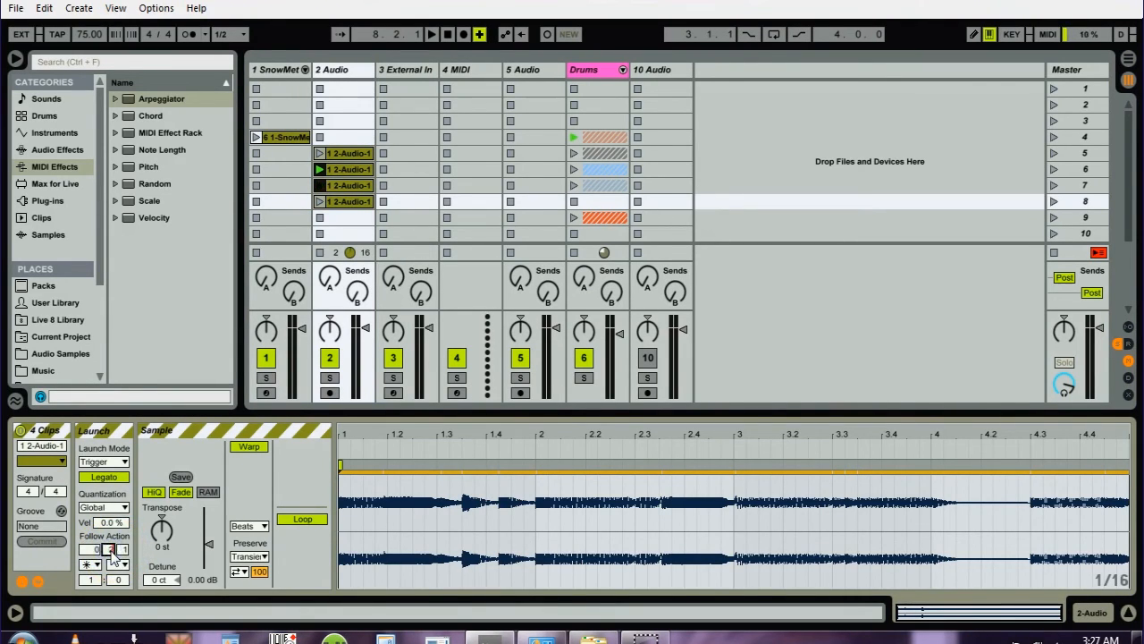
left_click(95, 551)
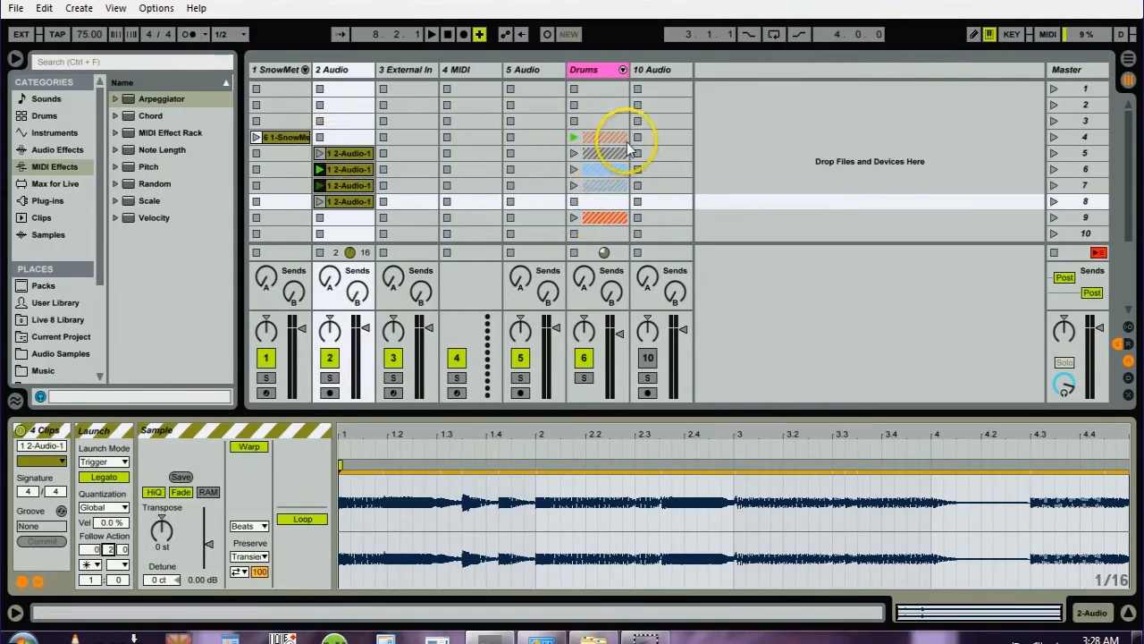
- Launch scene 5 to switch to its drum clip
left_click(1055, 154)
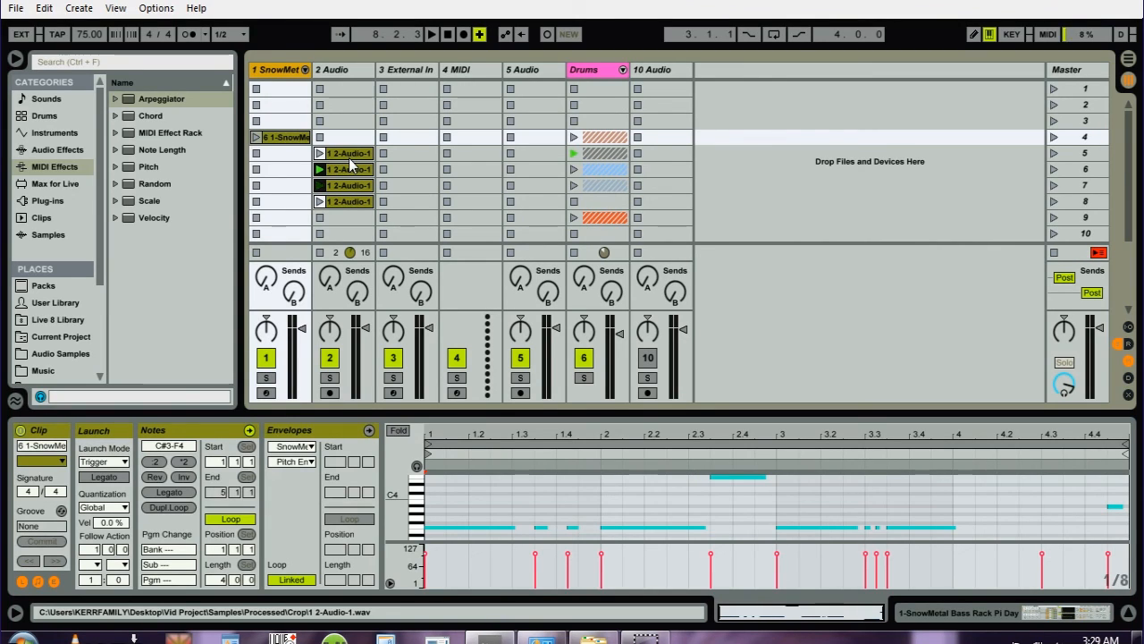
left_click(642, 633)
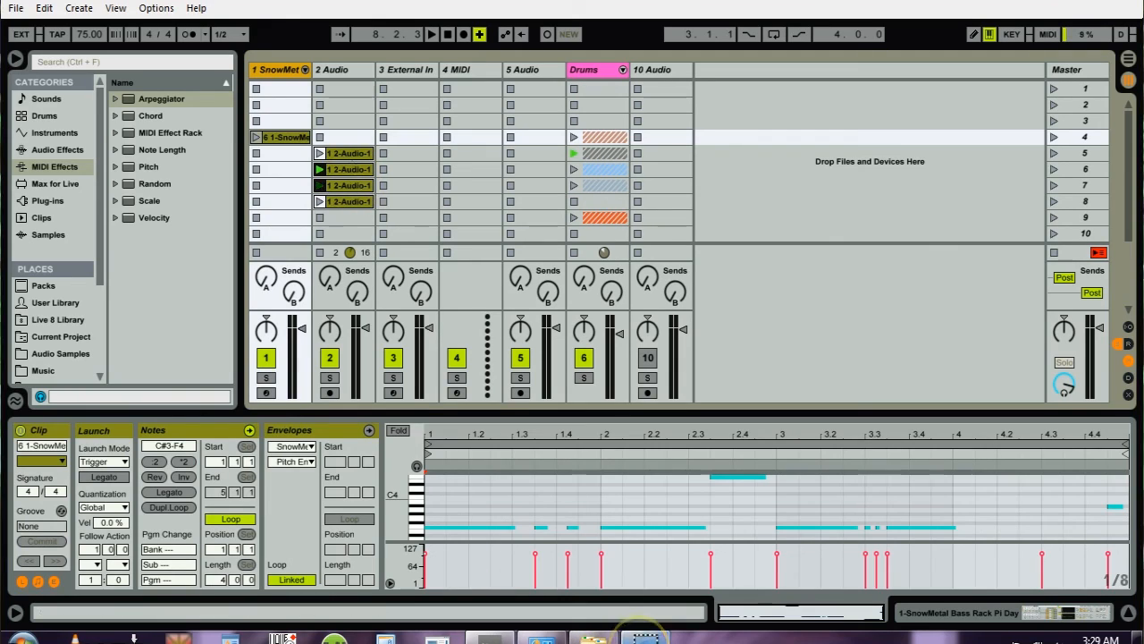